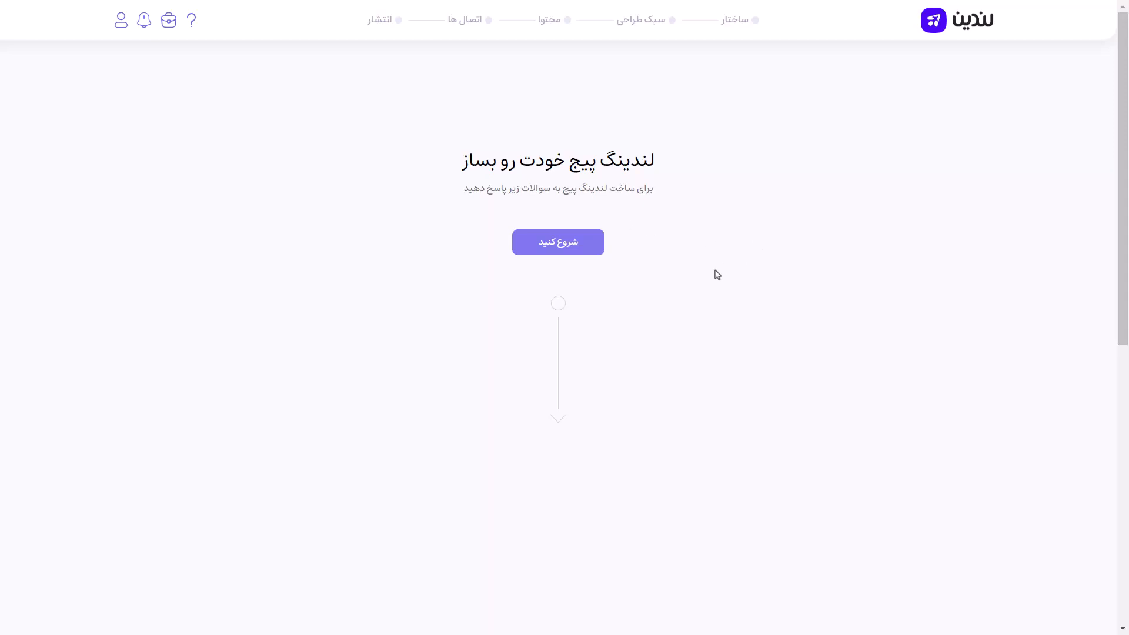
- Start a landing page of type معرفی محصول (product introduction) and choose آموزشی (educational) as the activity topic
left_click(572, 252)
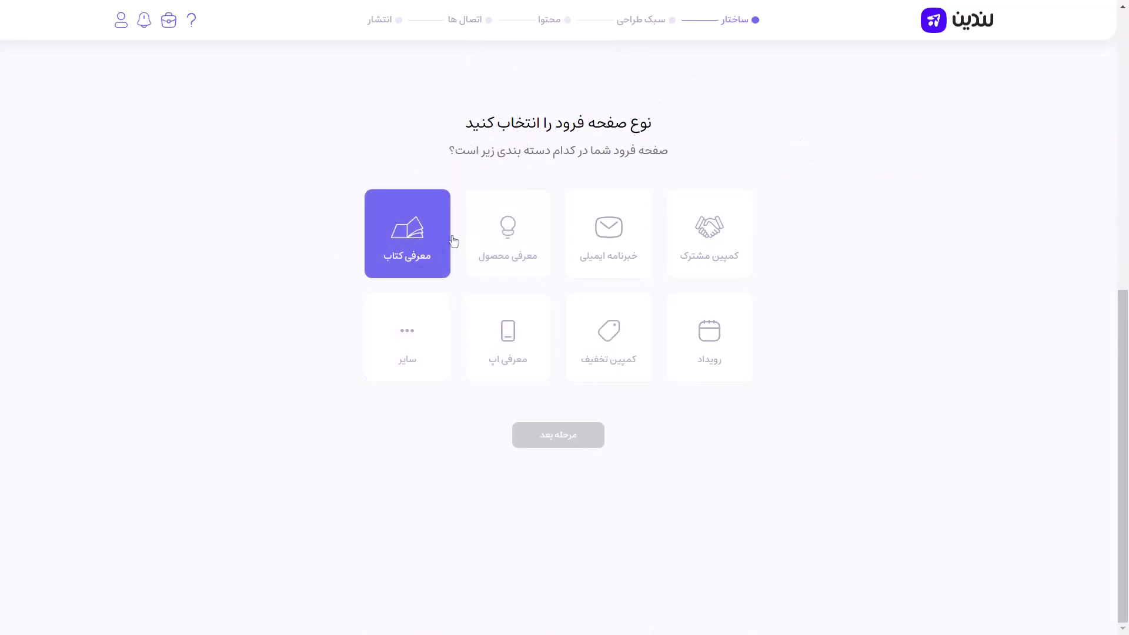
left_click(494, 237)
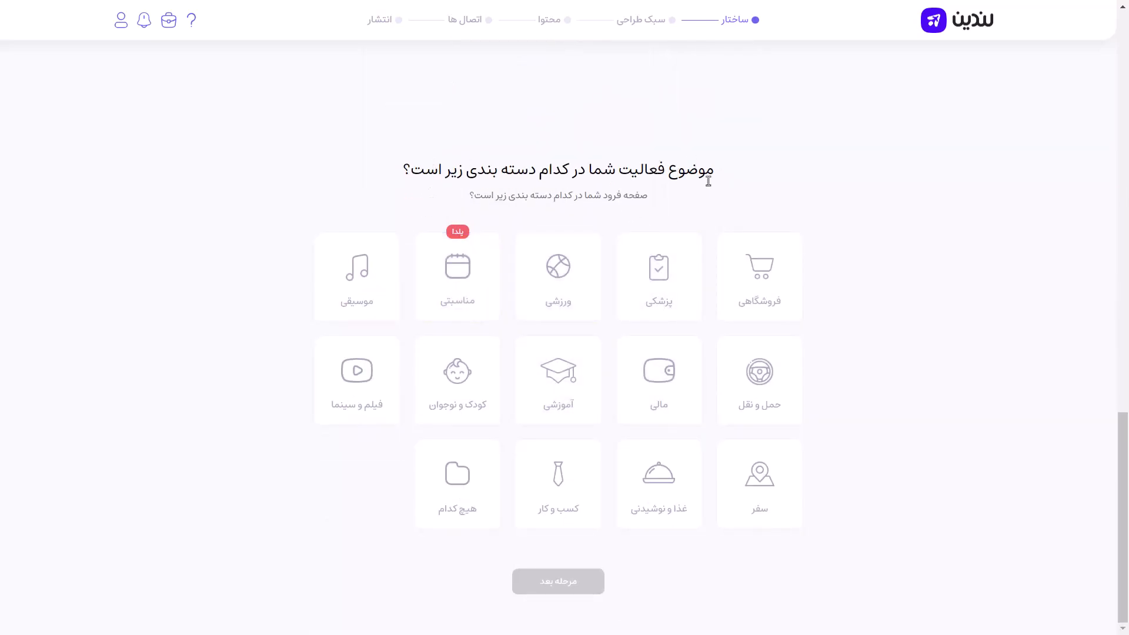
left_click(592, 378)
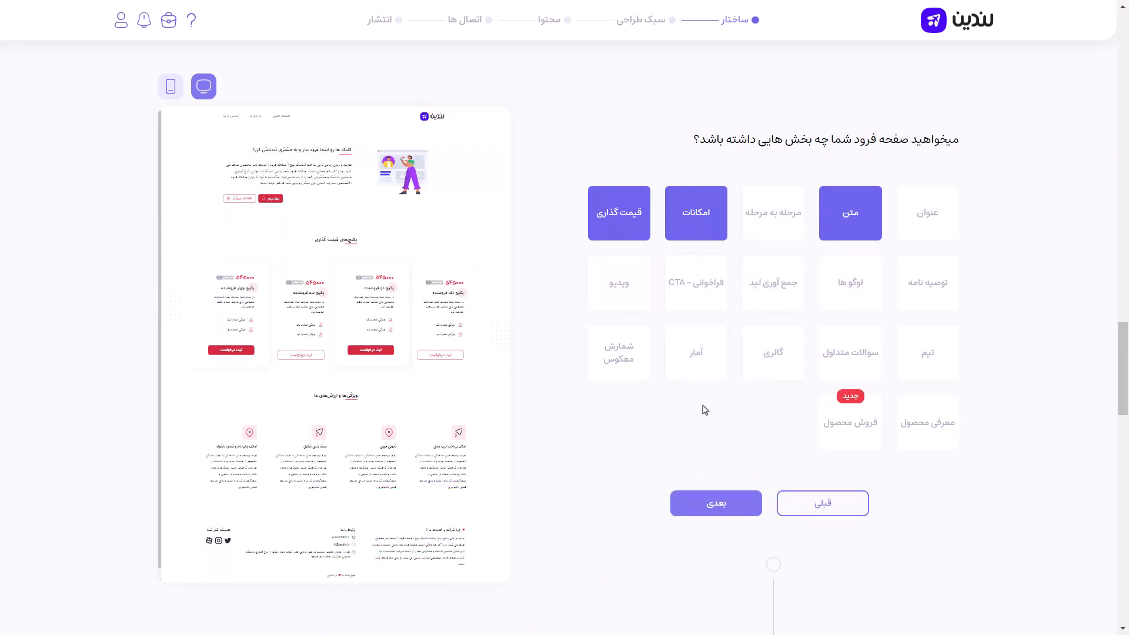
- Keep the متن section, remove امکانات and قیمت گذاری, add جمع آوری لید and توصیه نامه, and proceed to the design style
left_click(848, 225)
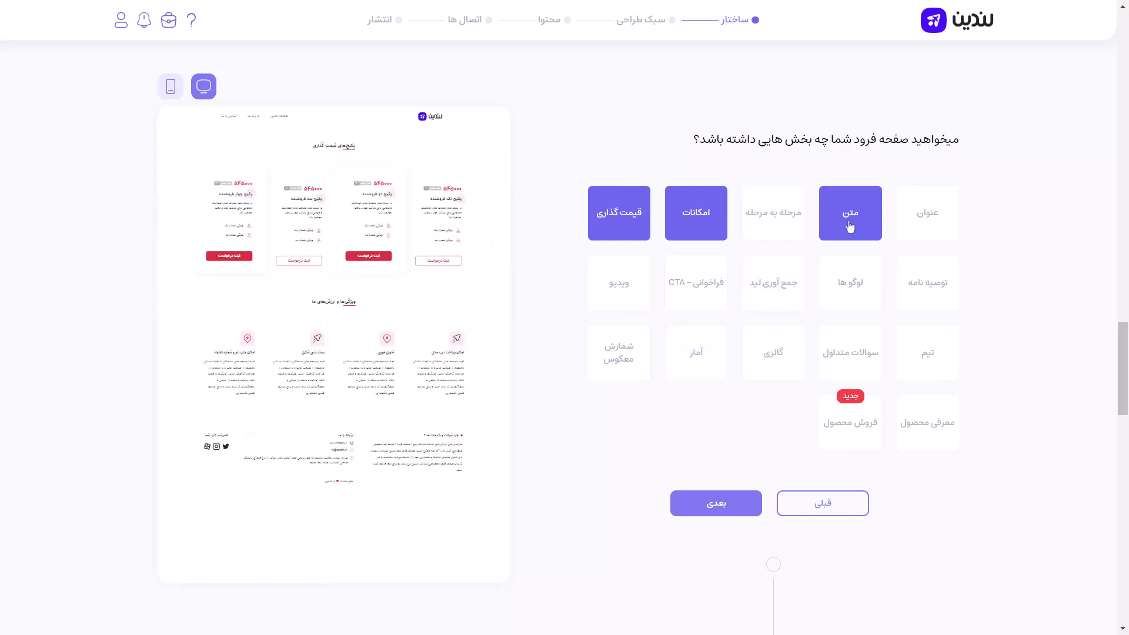
left_click(852, 226)
left_click(698, 233)
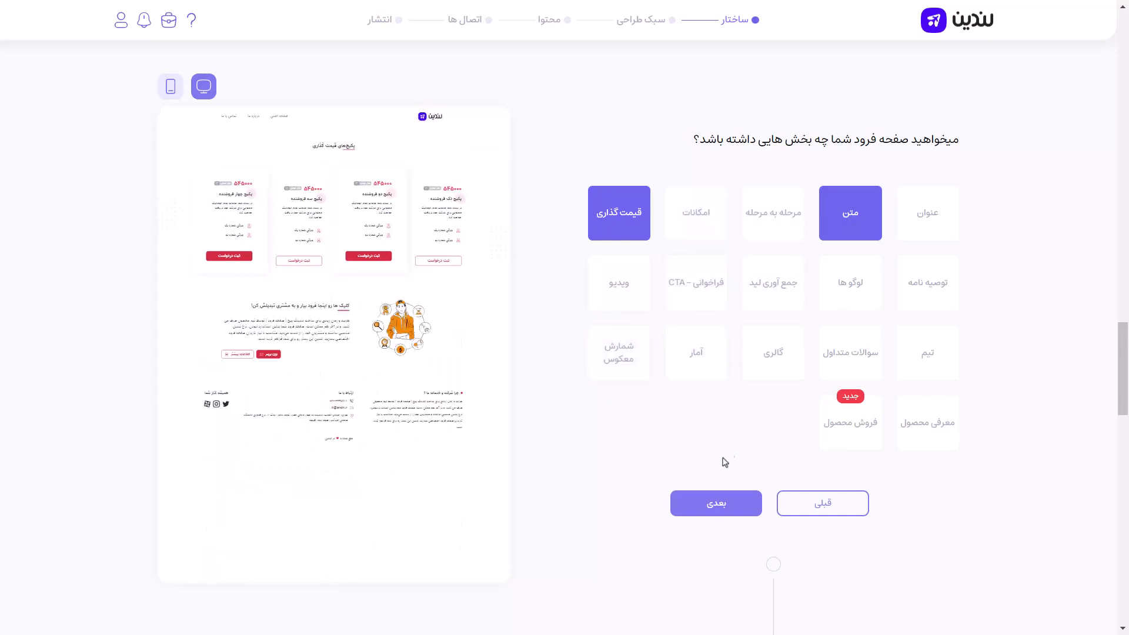
left_click(762, 292)
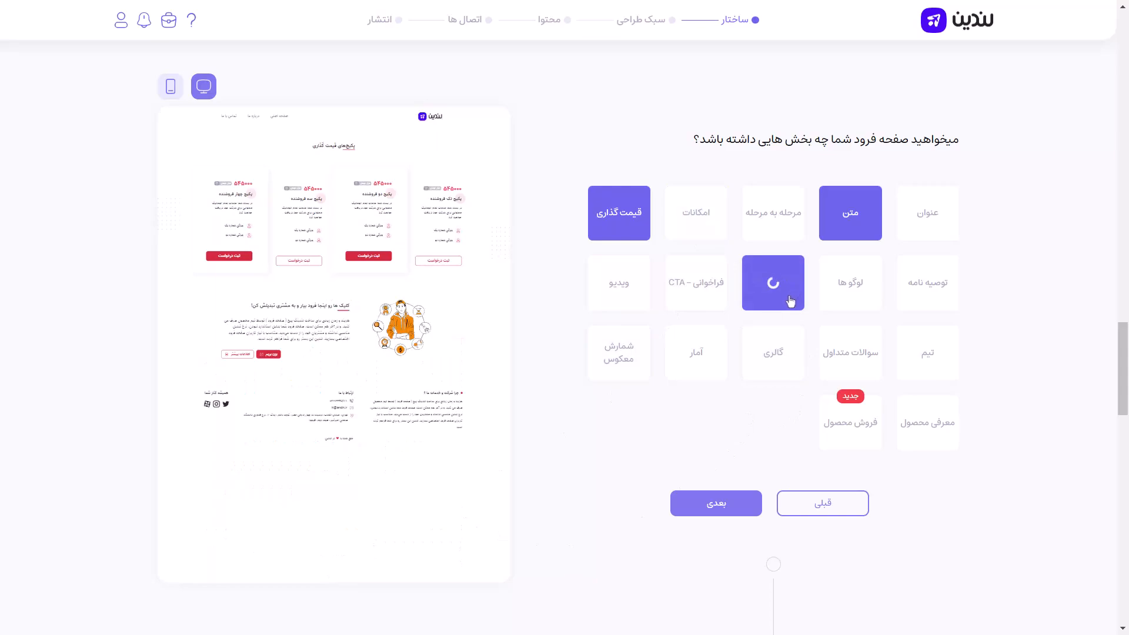
left_click(620, 219)
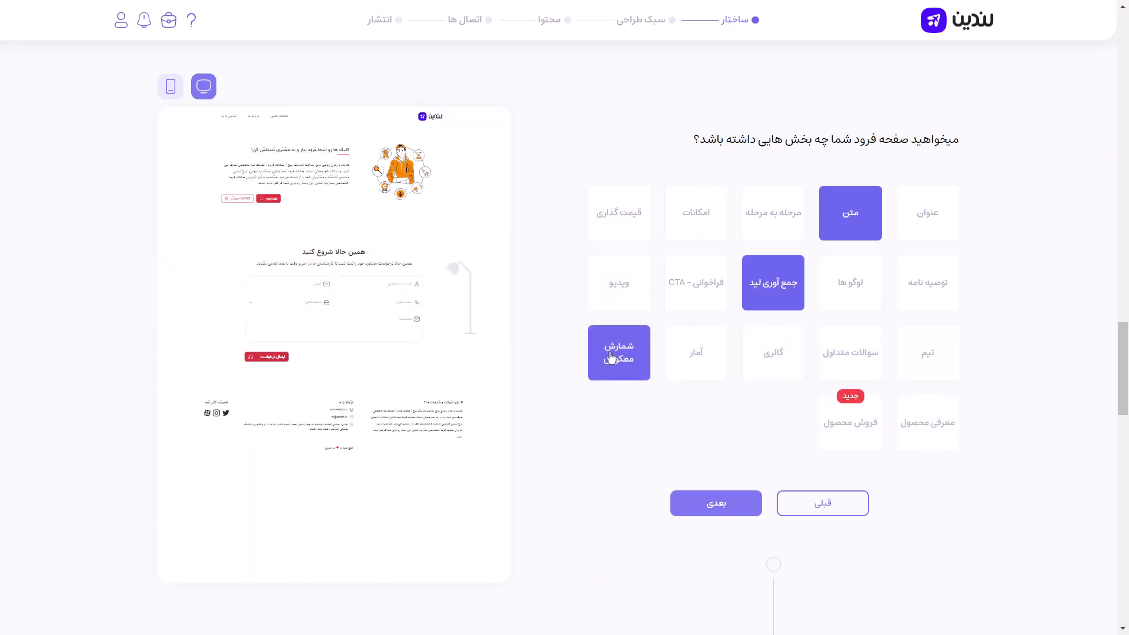
left_click(925, 295)
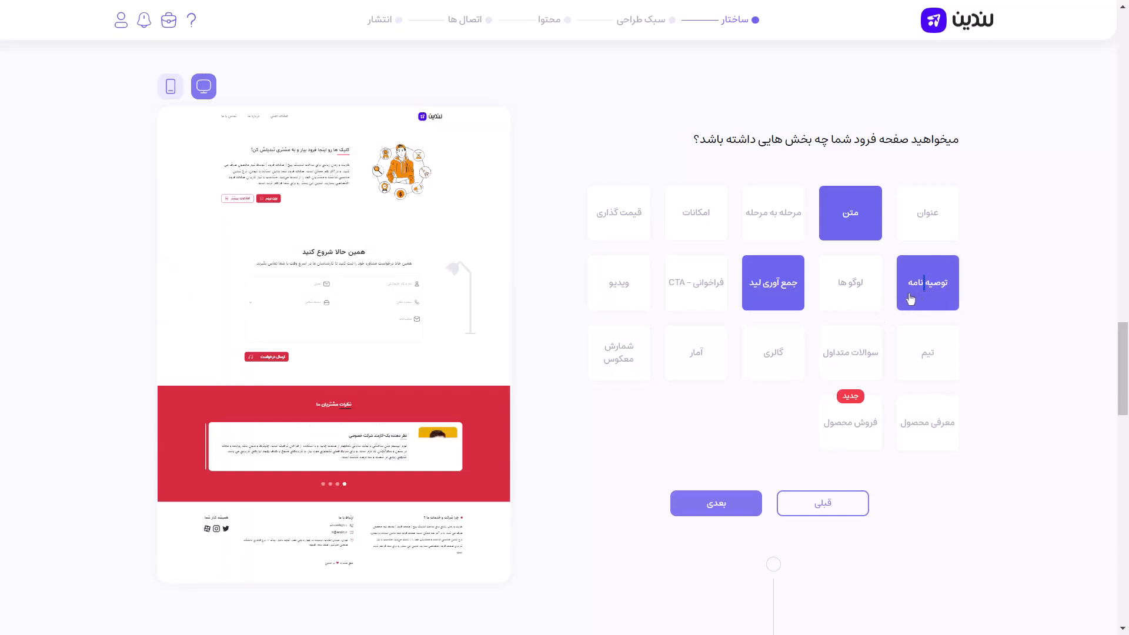
left_click(744, 499)
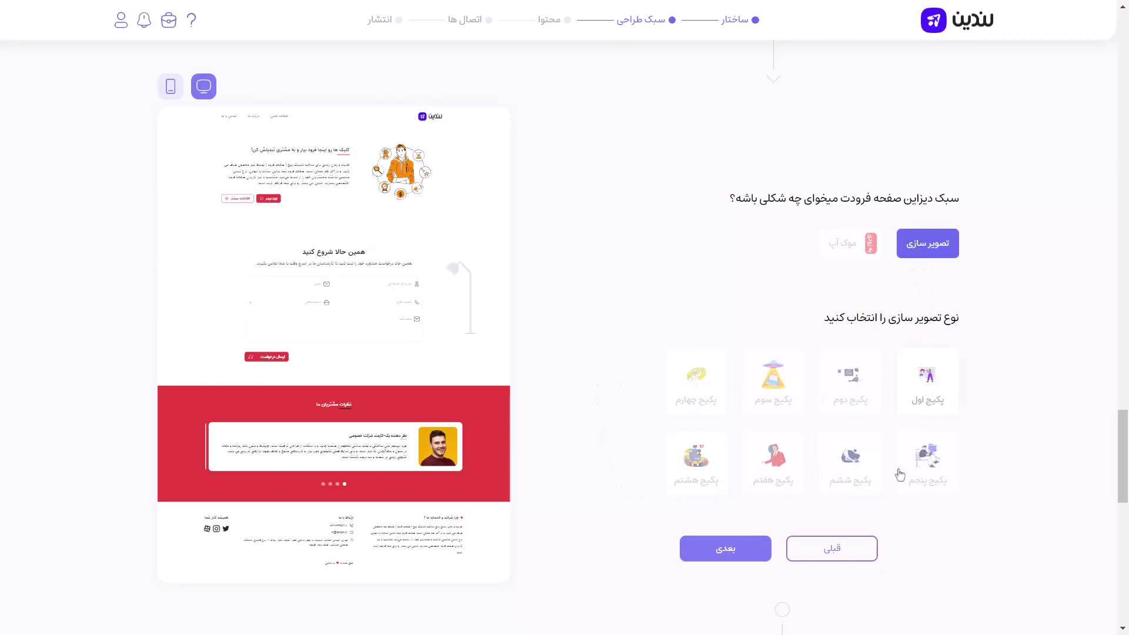
- Choose the پکیج ششم illustration package and build the page with the وزیر font and the red colour scheme
left_click(773, 462)
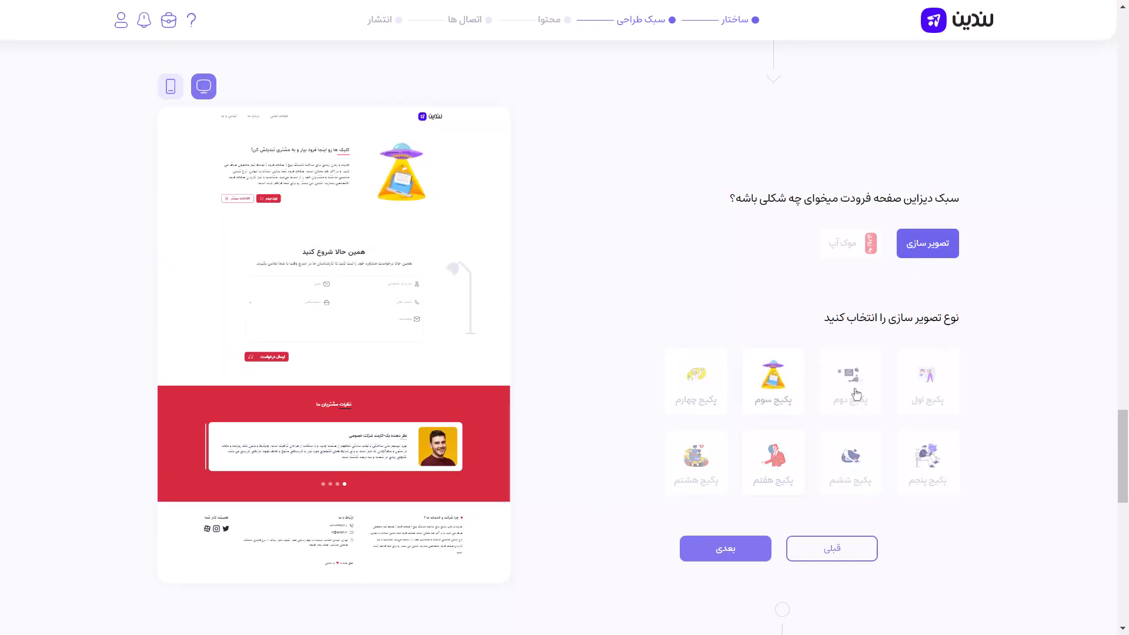
left_click(864, 453)
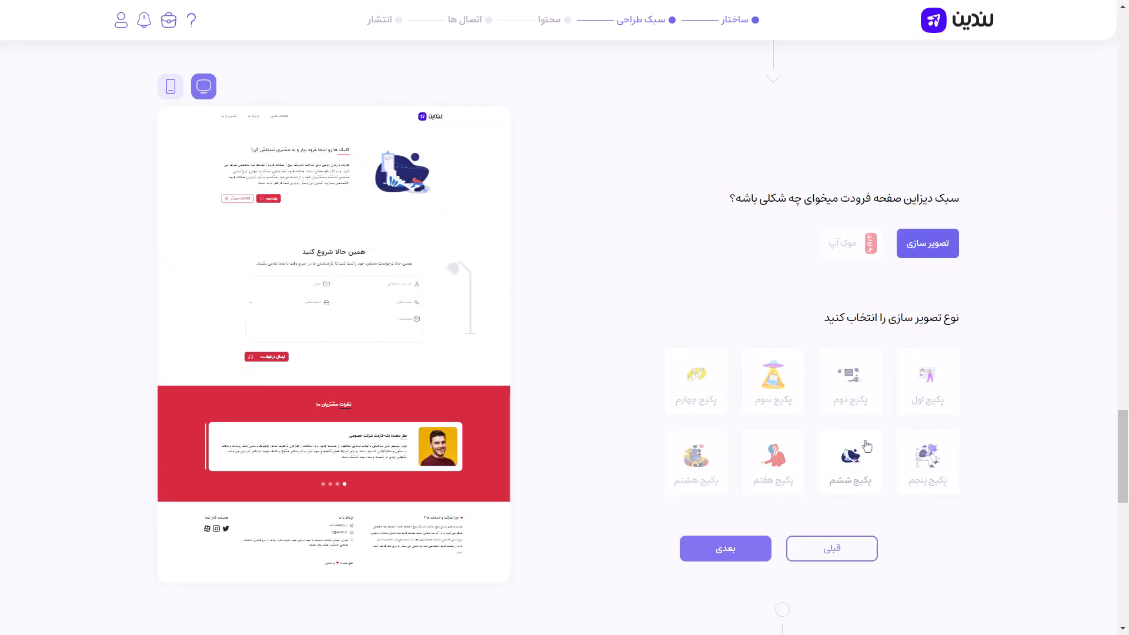
left_click(739, 557)
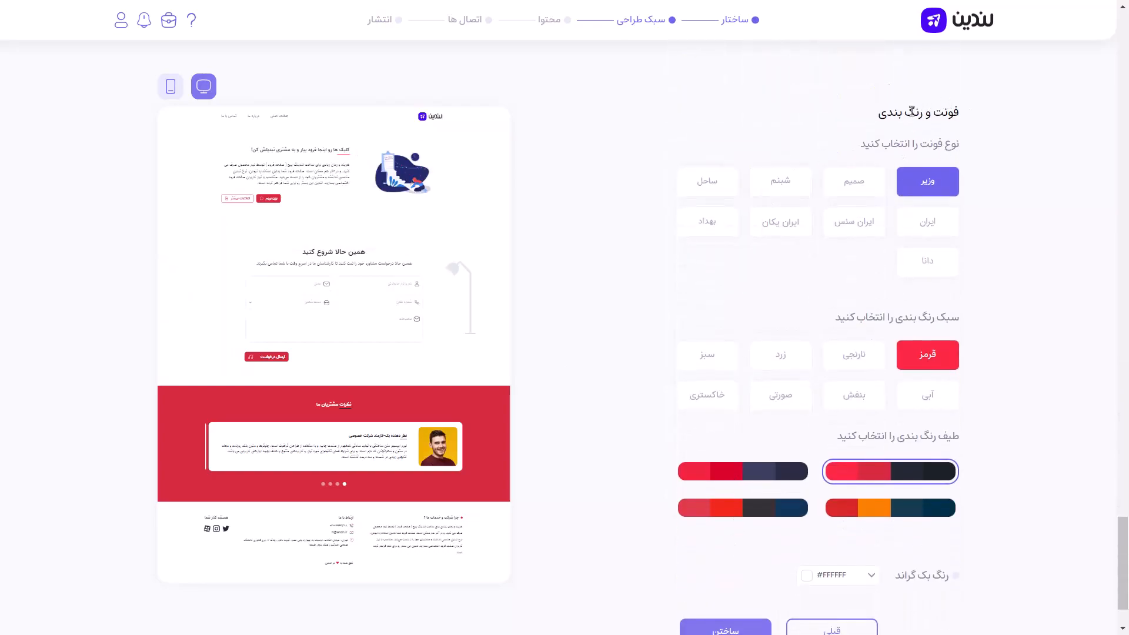
scroll(882, 325, "down", 2)
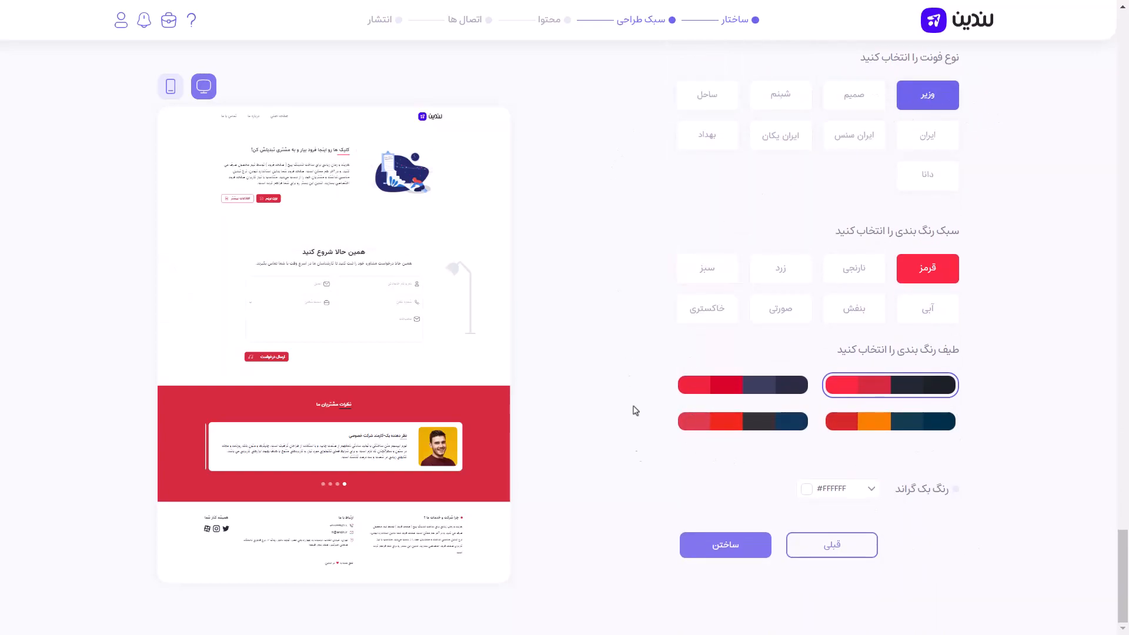
left_click(744, 545)
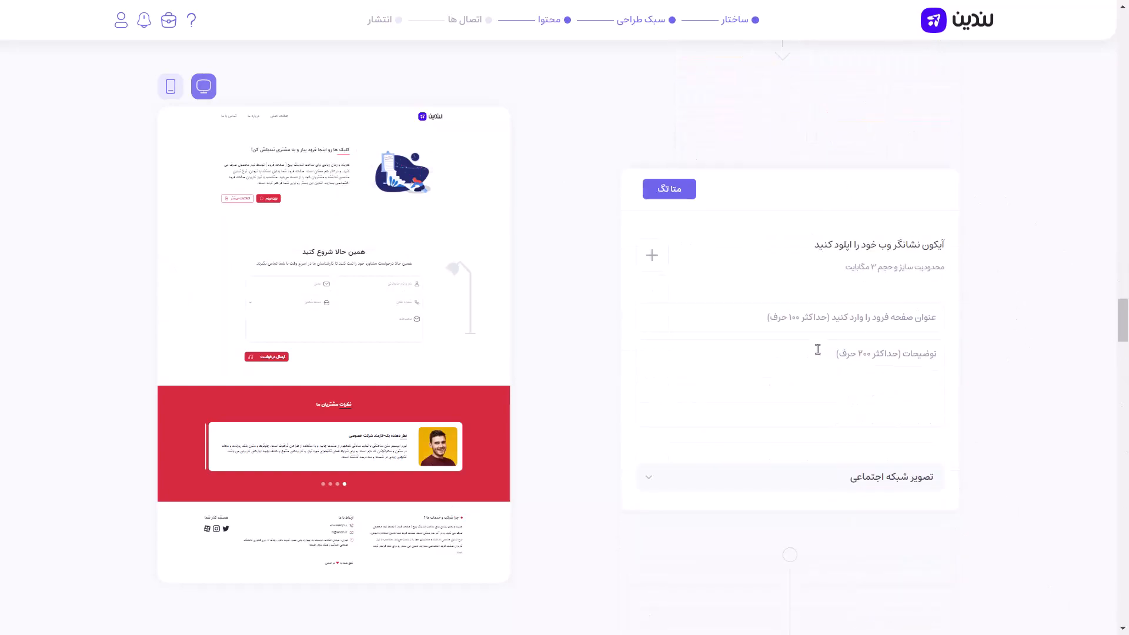
- Enter سلام as the landing page title in the meta tags and review the social network image options
left_click(769, 320)
type("s")
key("BackSpace")
type("س")
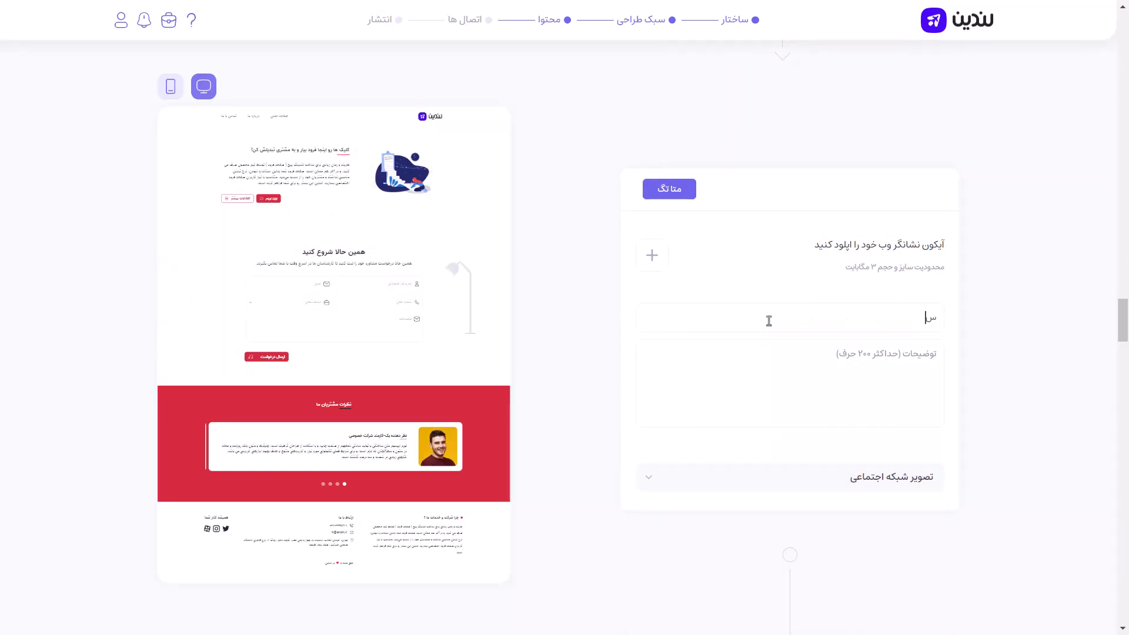
type("لام")
left_click(744, 488)
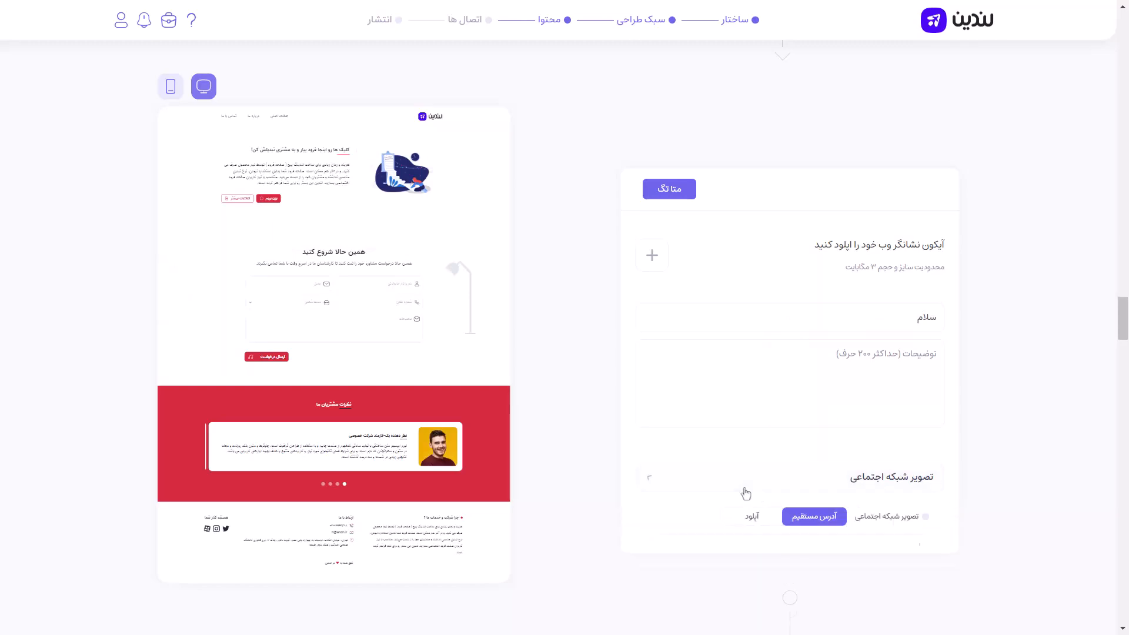
scroll(745, 493, "down", 1)
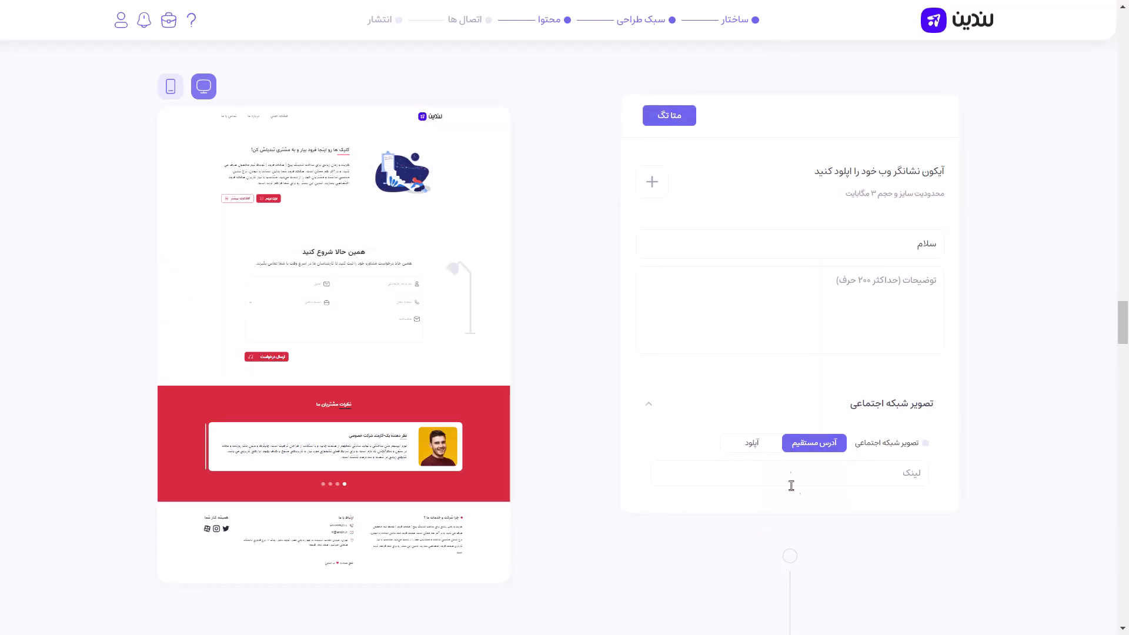
left_click(648, 405)
- Try the second header model and return to the first one
scroll(750, 466, "down", 1)
scroll(749, 466, "down", 7)
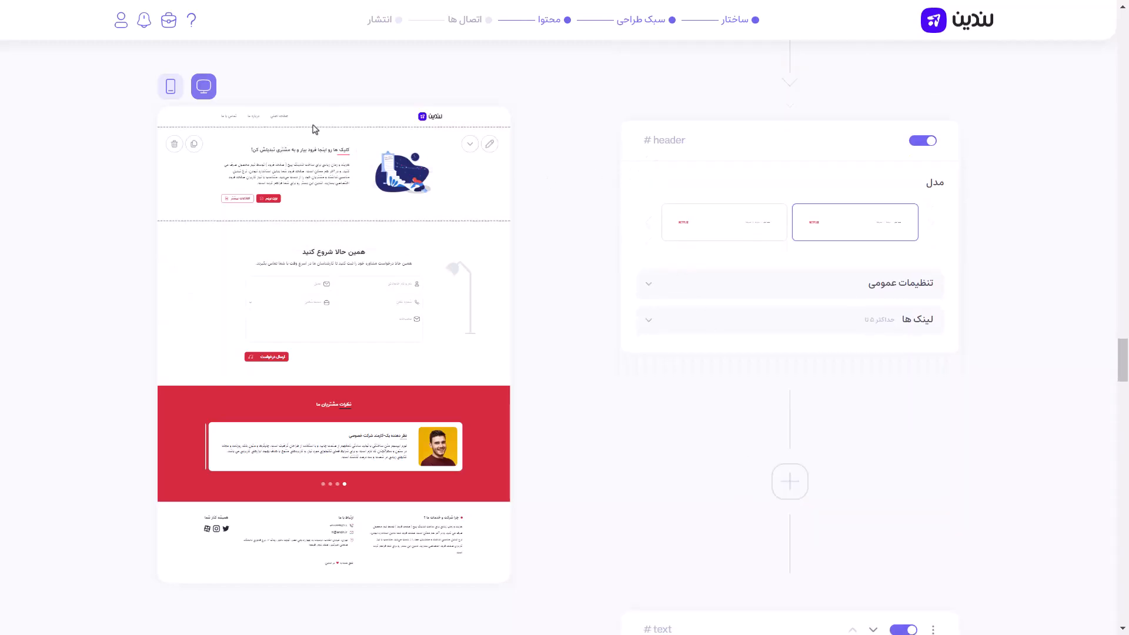
left_click(759, 224)
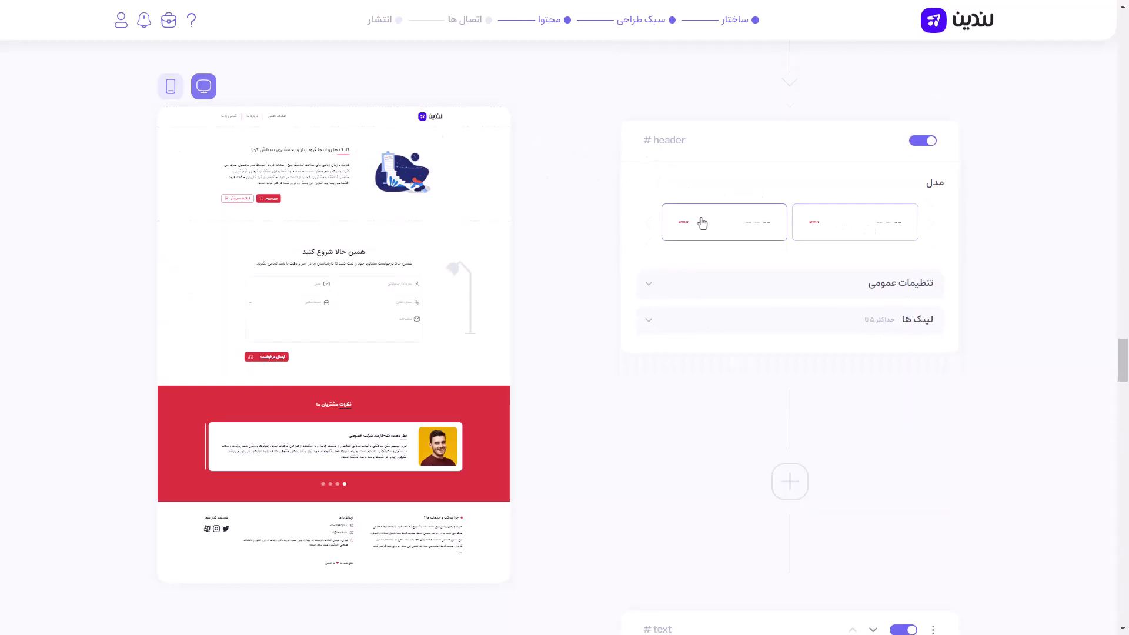
left_click(829, 220)
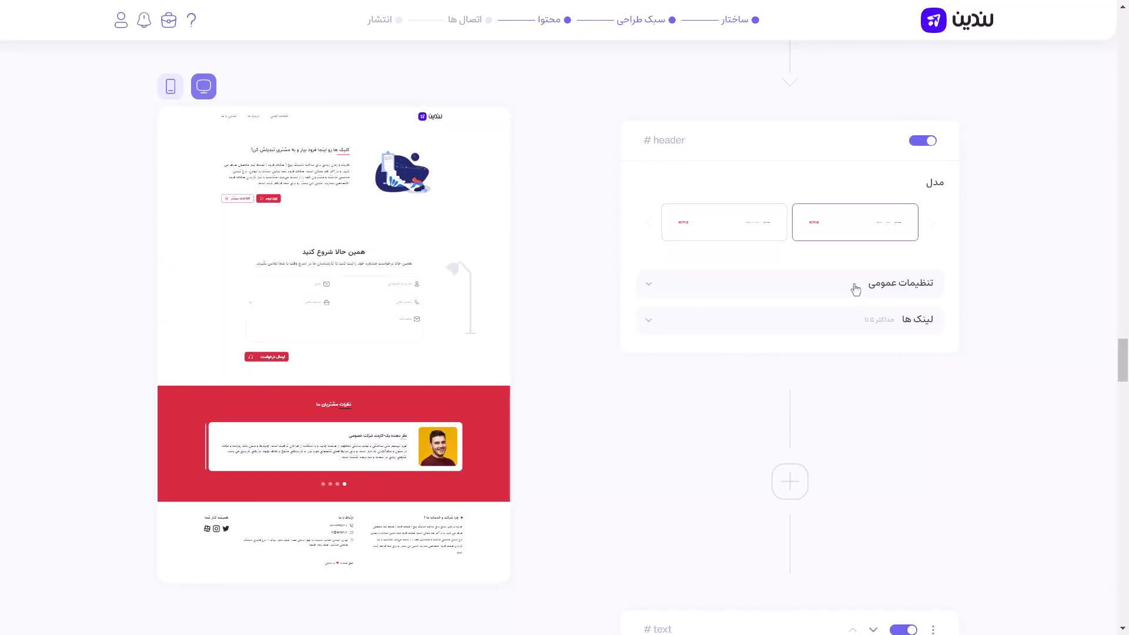
- Open the header's general settings and choose هیچ کدام (none) for the background
left_click(855, 285)
scroll(812, 317, "down", 4)
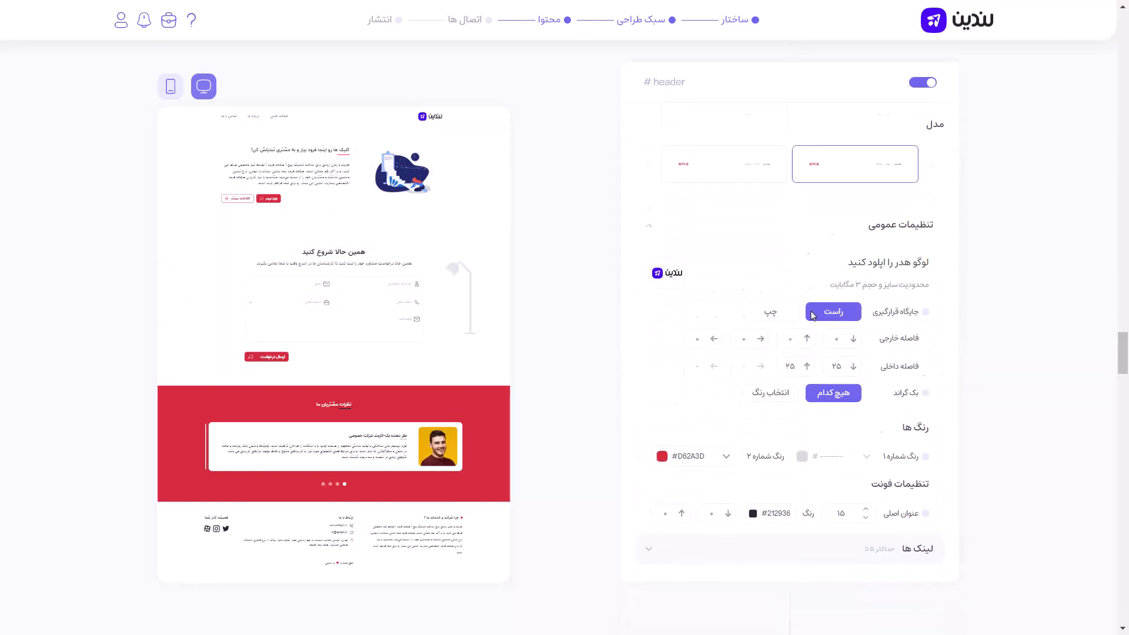
left_click(849, 395)
- Compare the text section's models and apply the one with a coloured card and side illustration
scroll(765, 294, "down", 6)
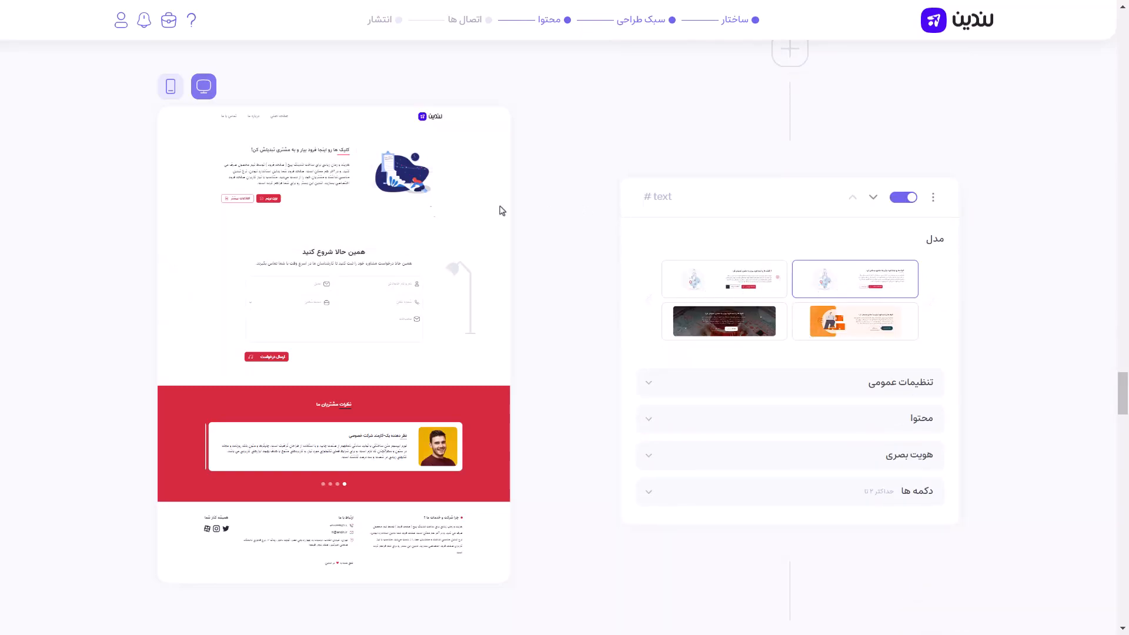
left_click(732, 288)
left_click(738, 320)
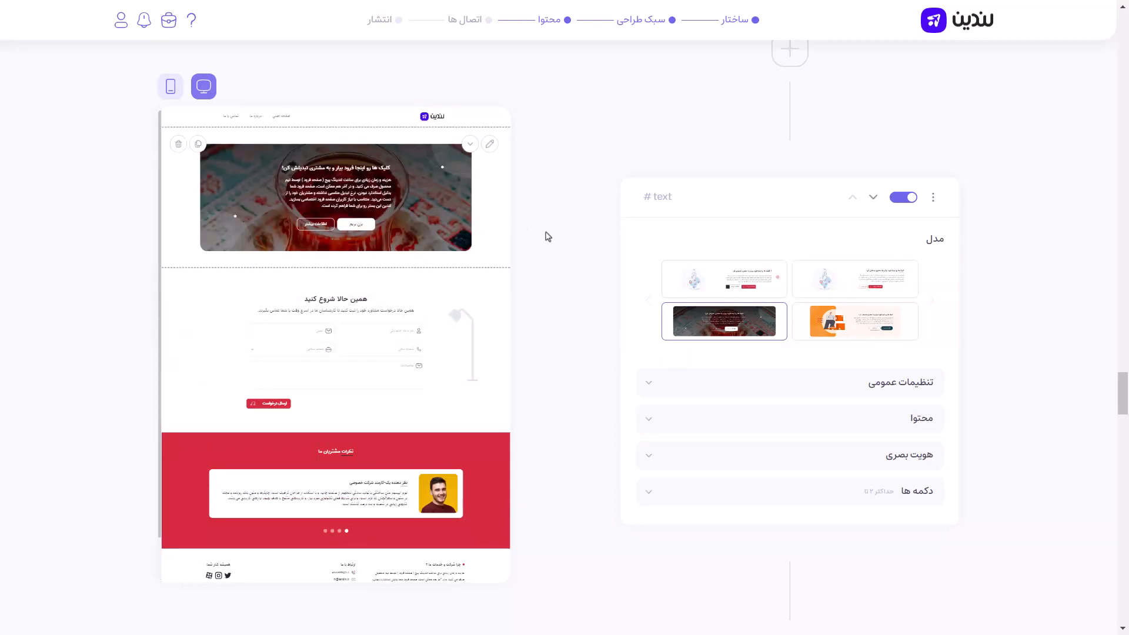
left_click(860, 324)
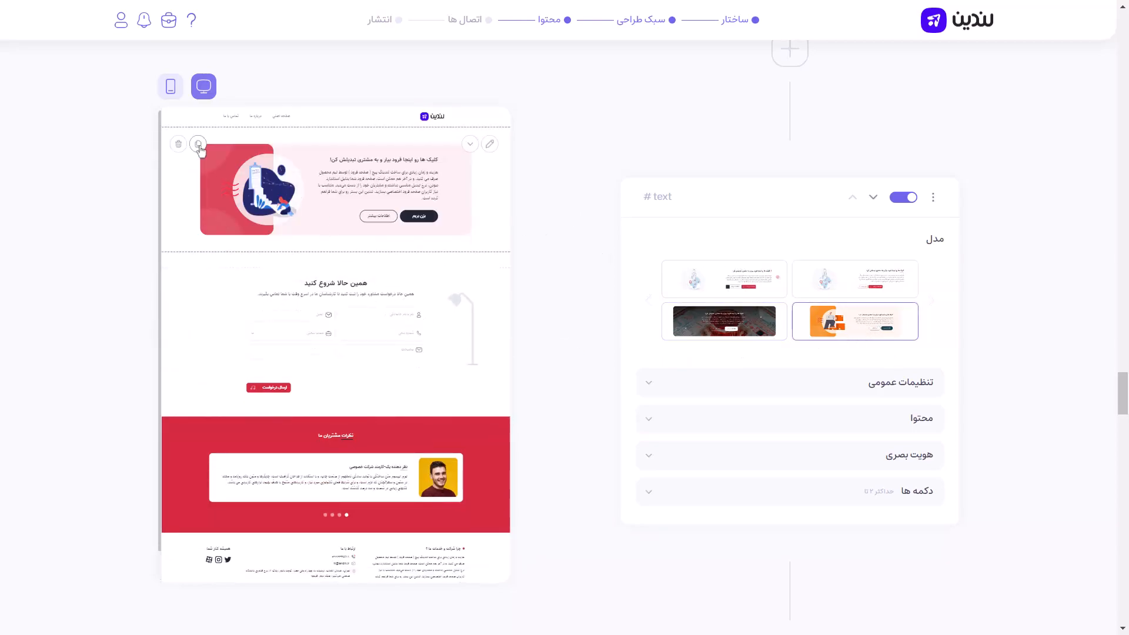
- Jump from the page preview to the settings of the text and lead capture sections
left_click(487, 148)
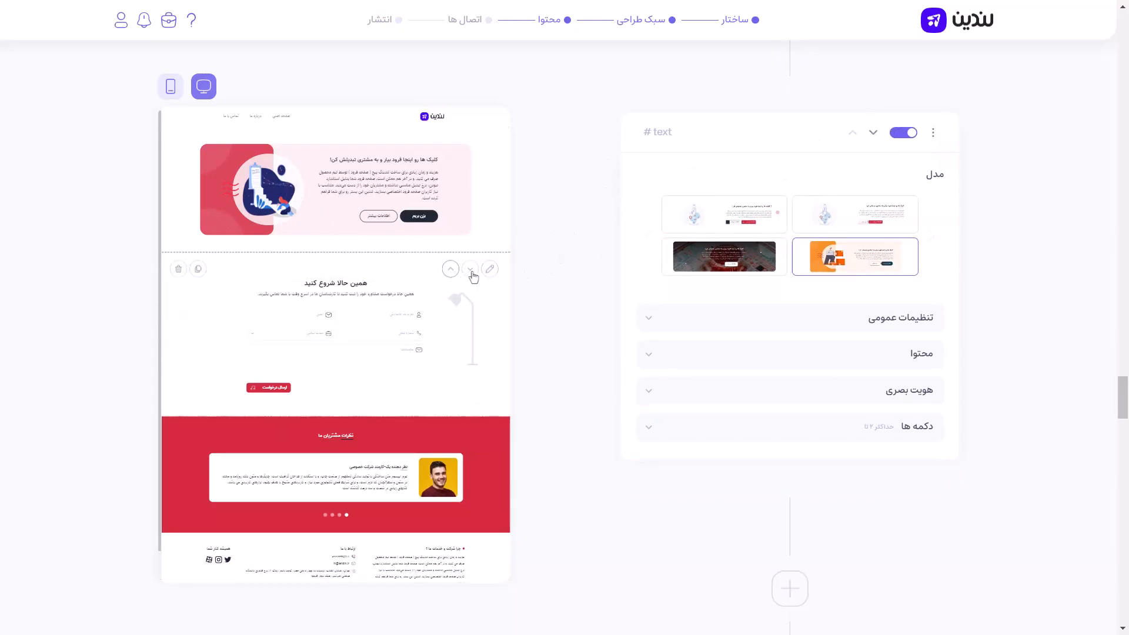
left_click(490, 268)
left_click(487, 146)
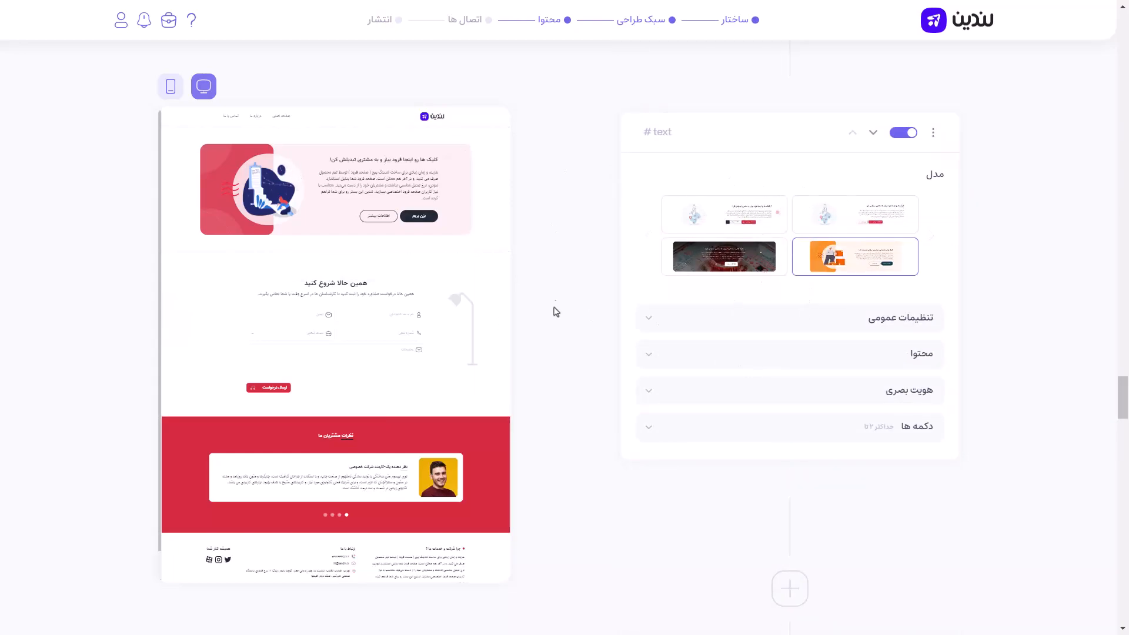
- Open the testimonials section's settings, move the section above the lead capture form, and move it back down
left_click(491, 435)
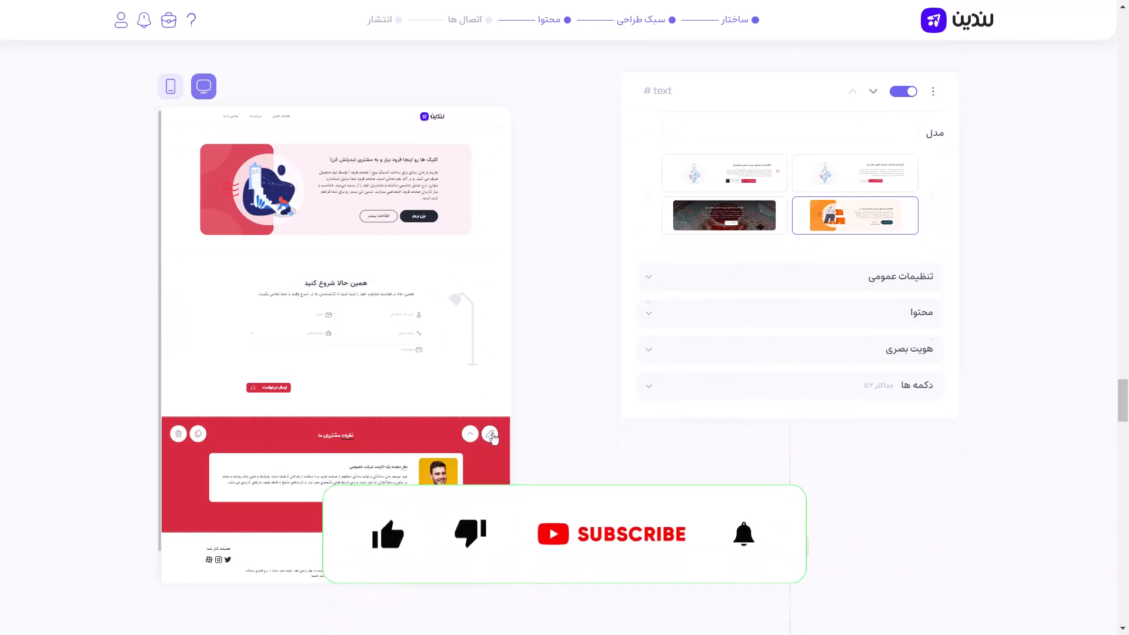
left_click(469, 434)
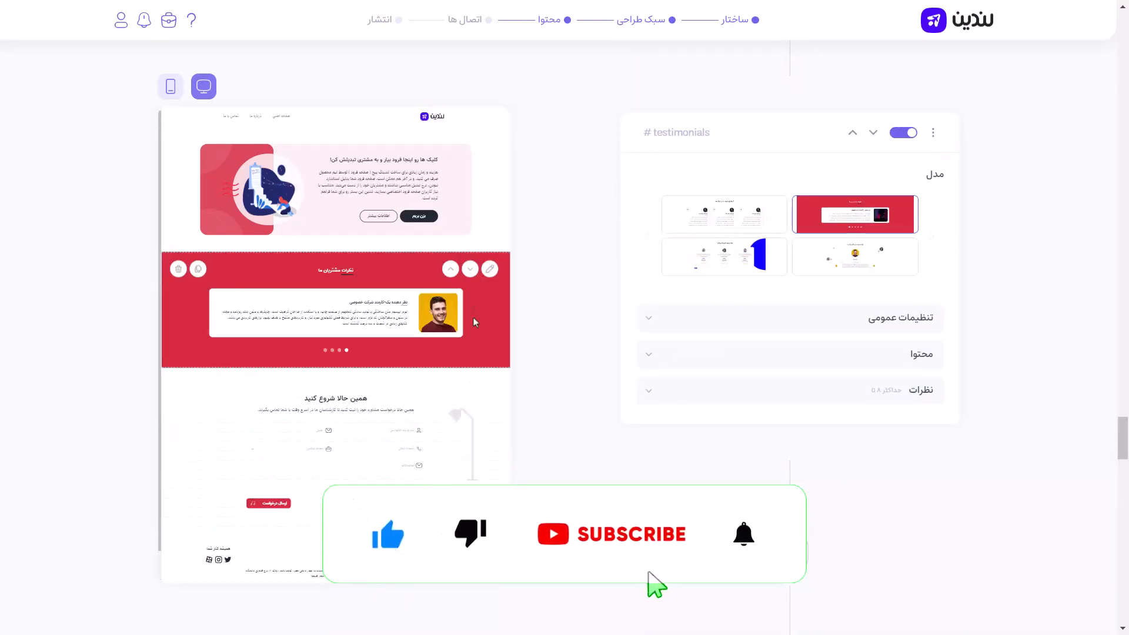
left_click(470, 268)
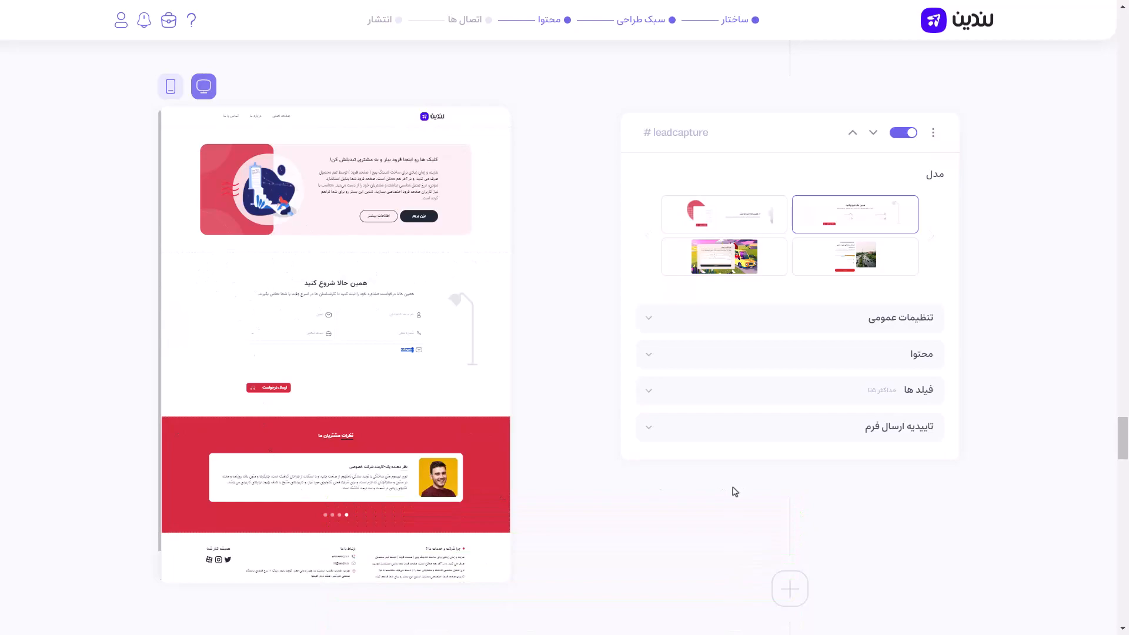
- Compare the two footer models and apply the dark one
scroll(735, 492, "down", 8)
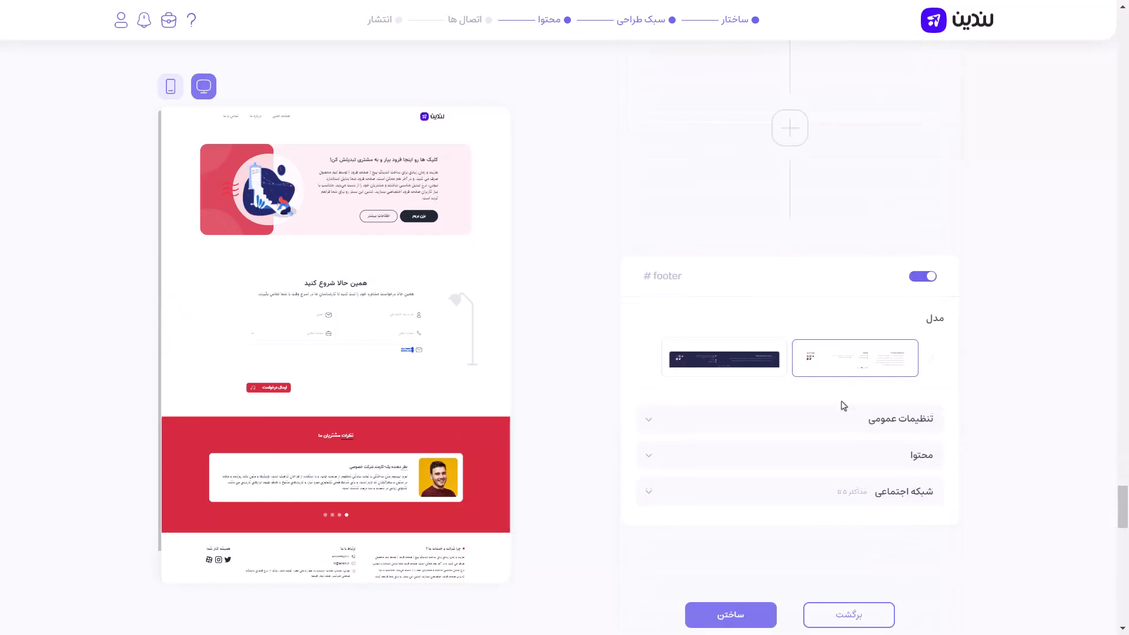
scroll(844, 406, "down", 5)
scroll(752, 439, "up", 4)
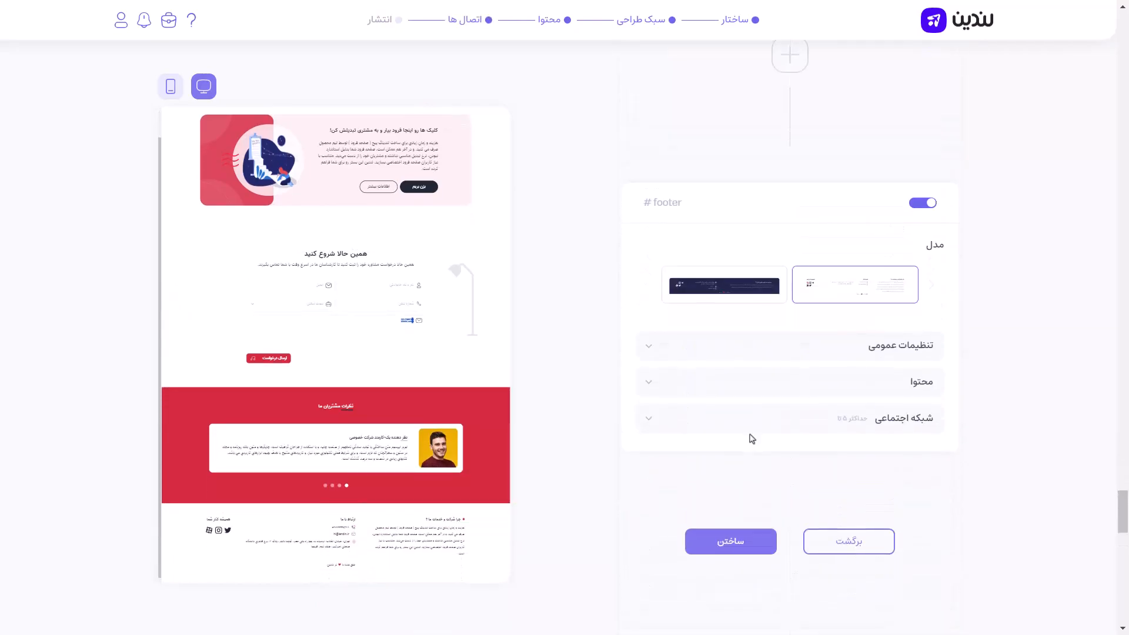
left_click(705, 285)
left_click(865, 286)
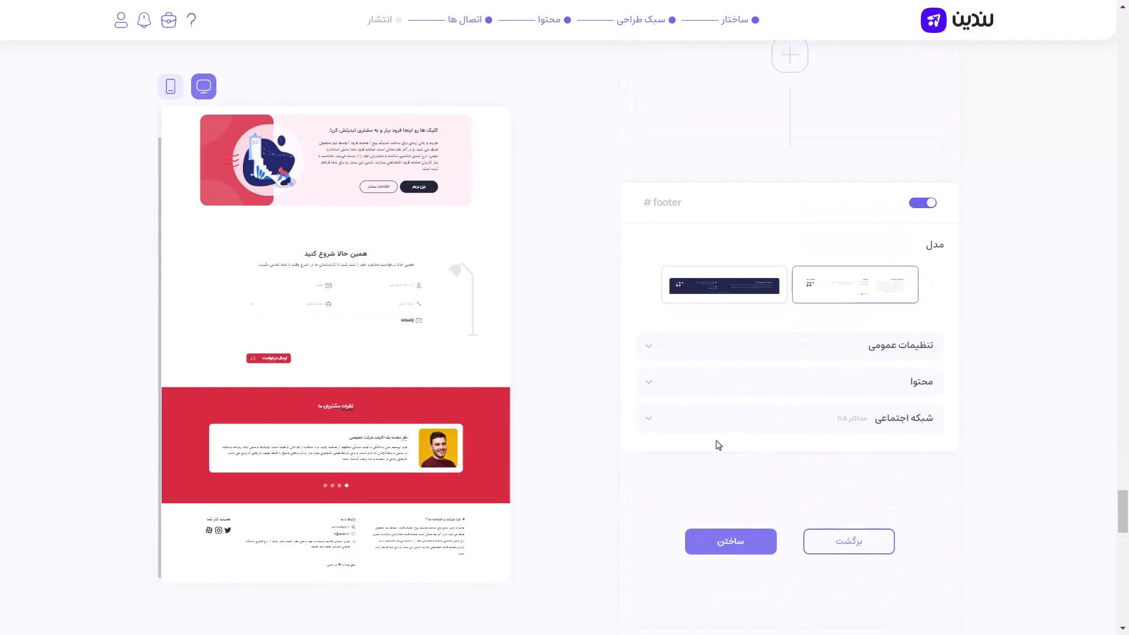
left_click(700, 300)
- Examine the service connections section and the publishing section with the landing page address and reference link options
scroll(797, 449, "down", 10)
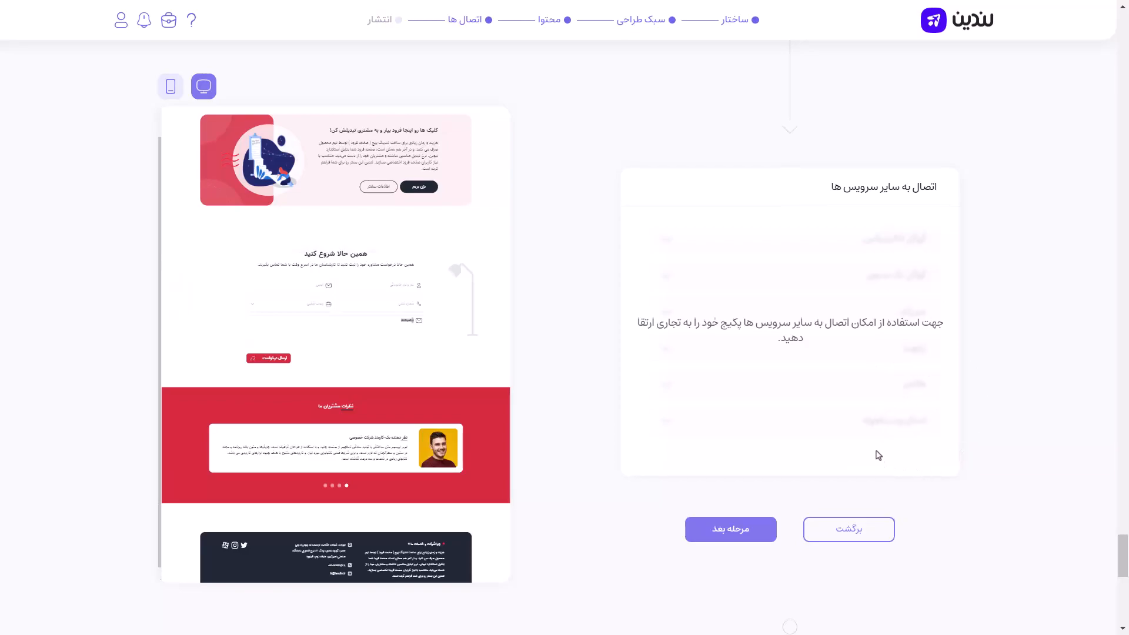
scroll(926, 214, "down", 4)
scroll(884, 393, "down", 5)
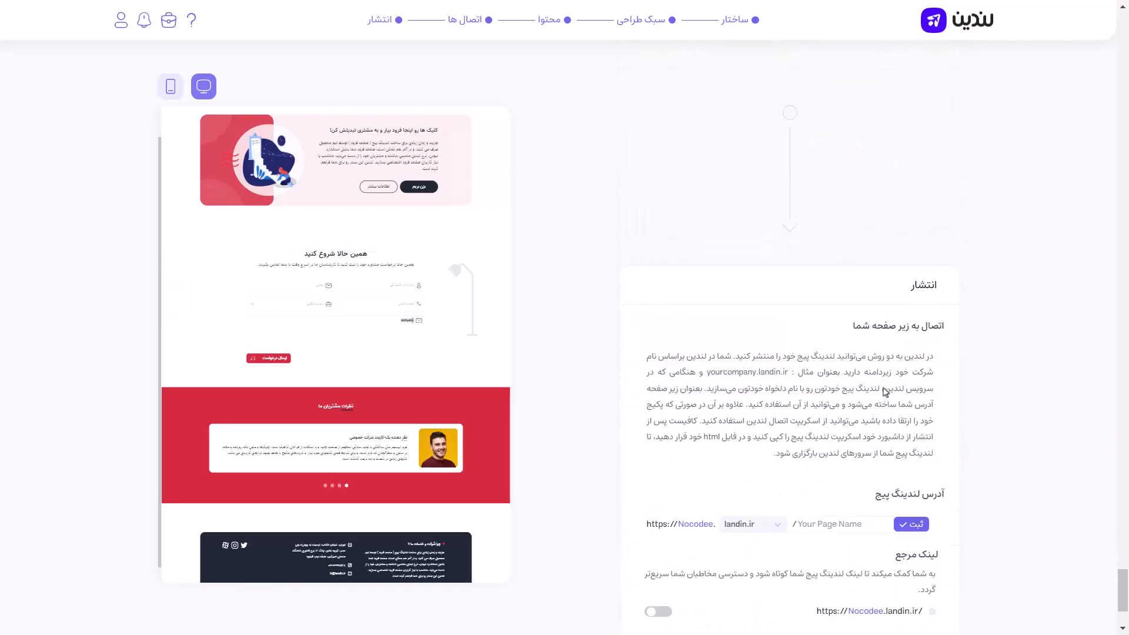
scroll(885, 391, "down", 3)
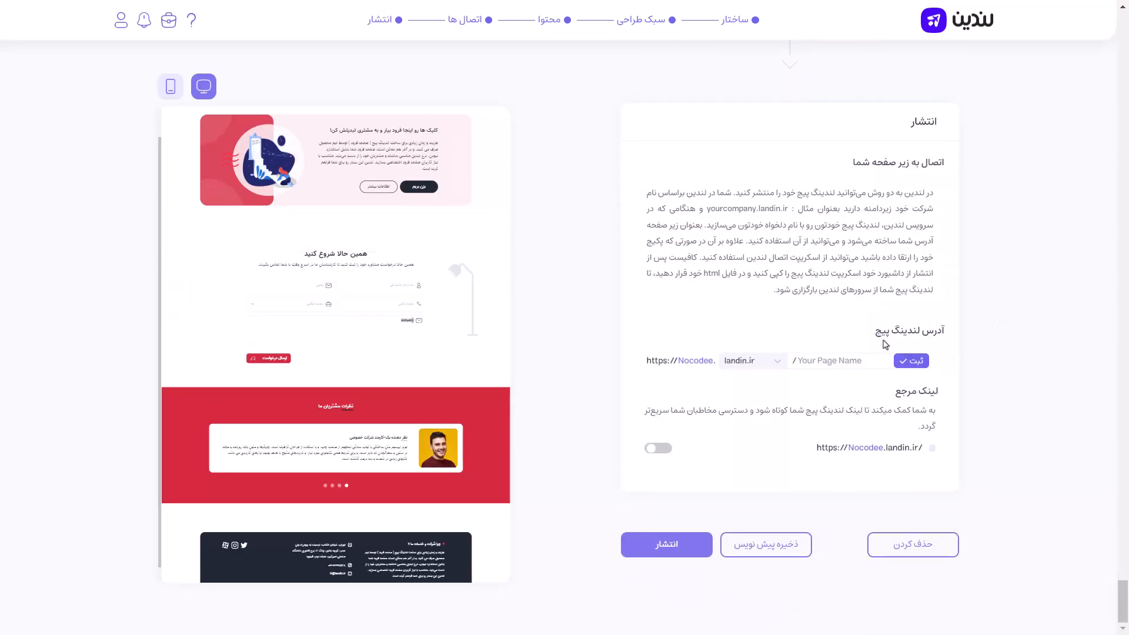
- Register kjhgui as the landing page address on the landin.ir domain and publish the page
type("نت")
left_click(787, 366)
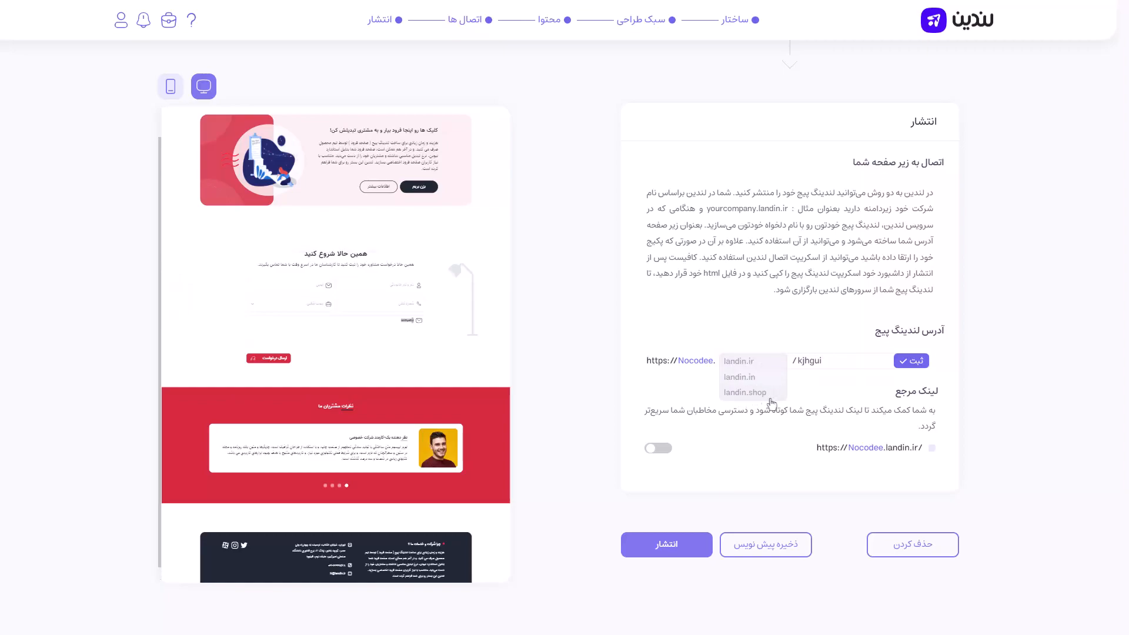
left_click(875, 441)
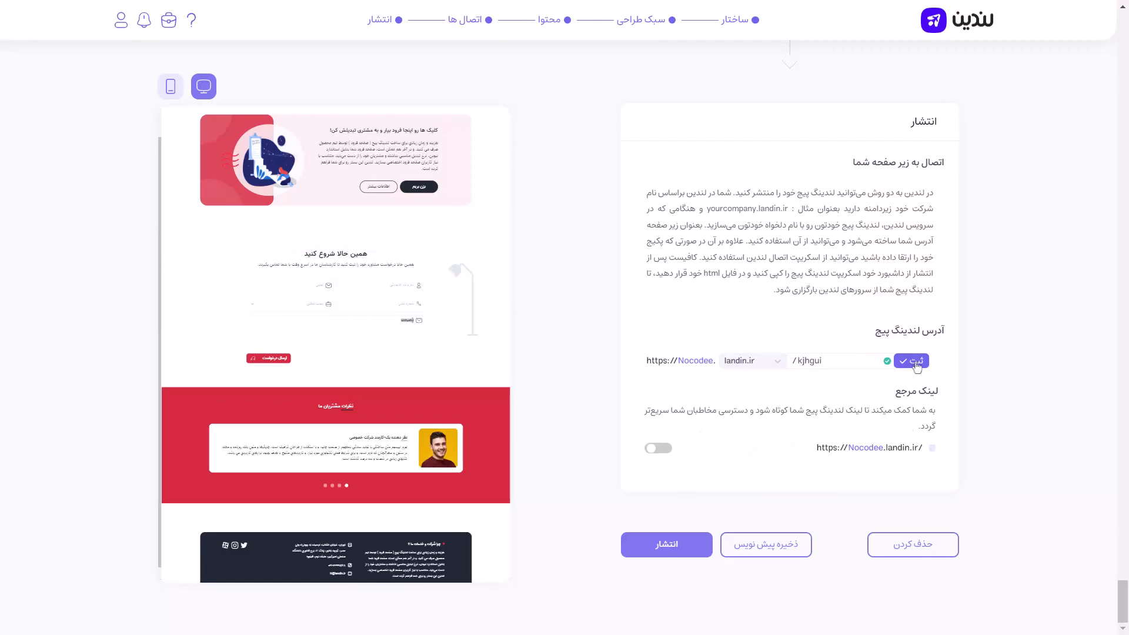
left_click(686, 556)
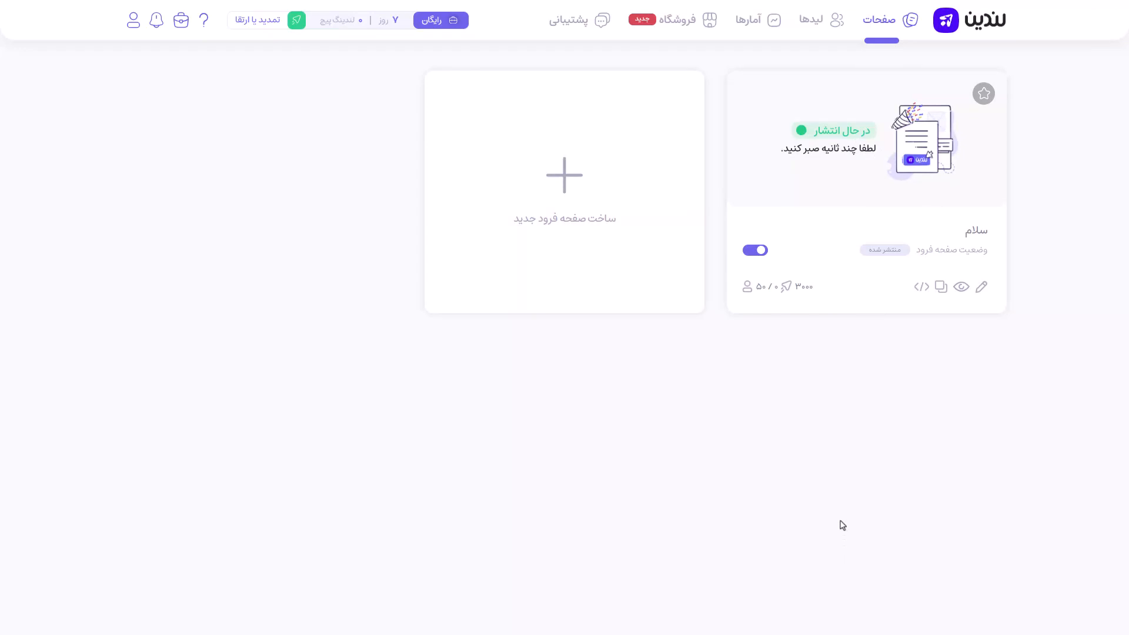
- View the published landing page and examine its header banner, consultation request form, customer testimonials and footer
left_click(964, 288)
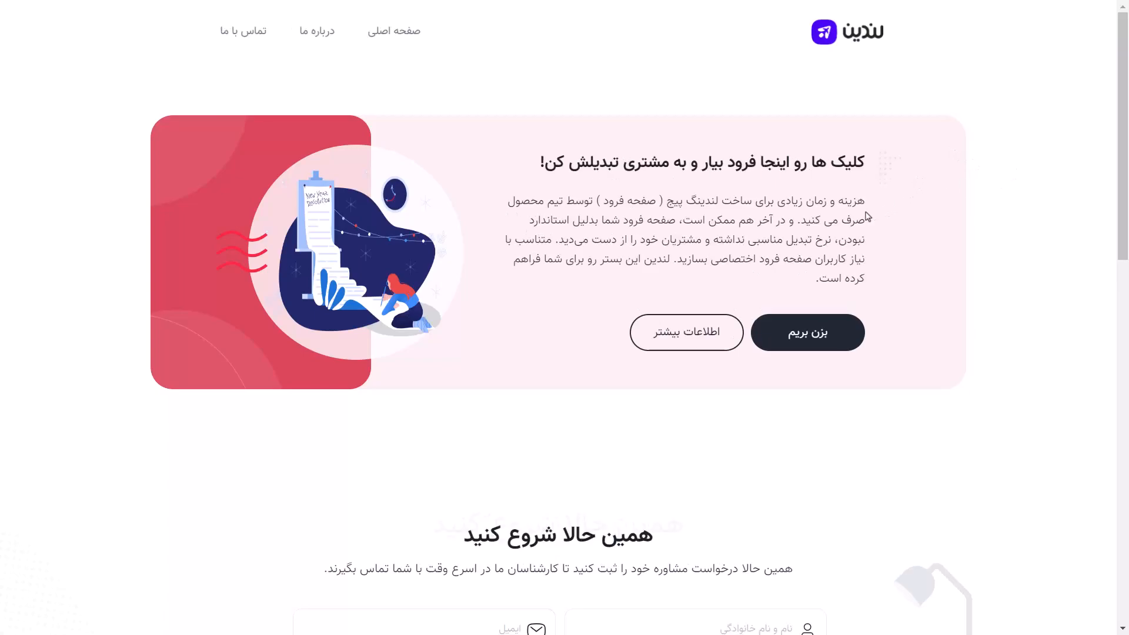
scroll(685, 309, "down", 8)
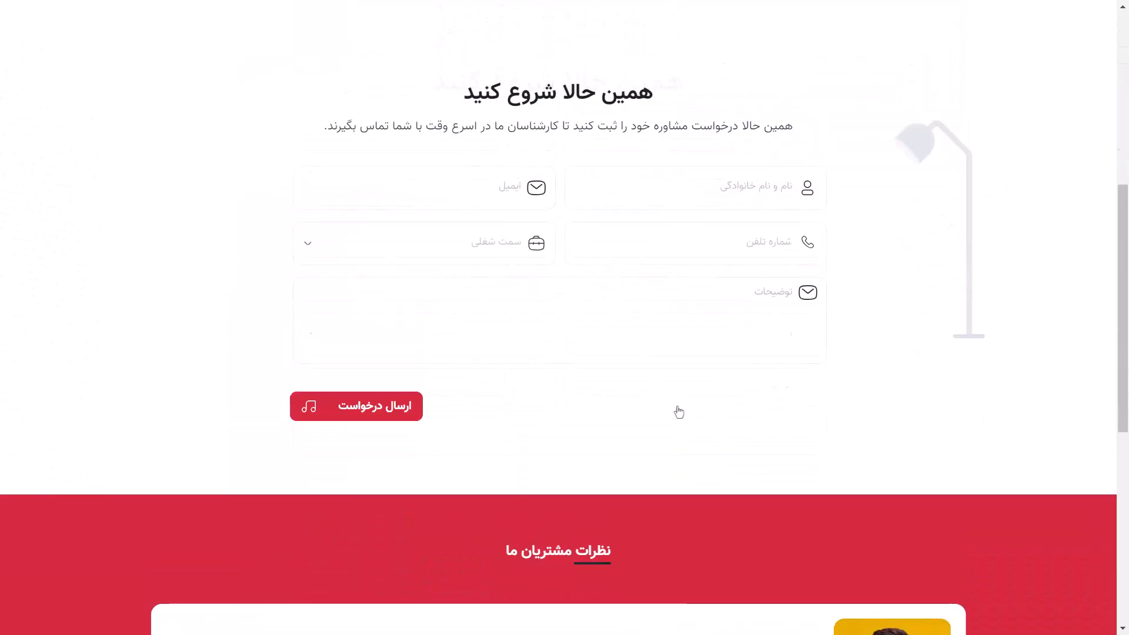
scroll(678, 418, "up", 8)
scroll(564, 283, "down", 10)
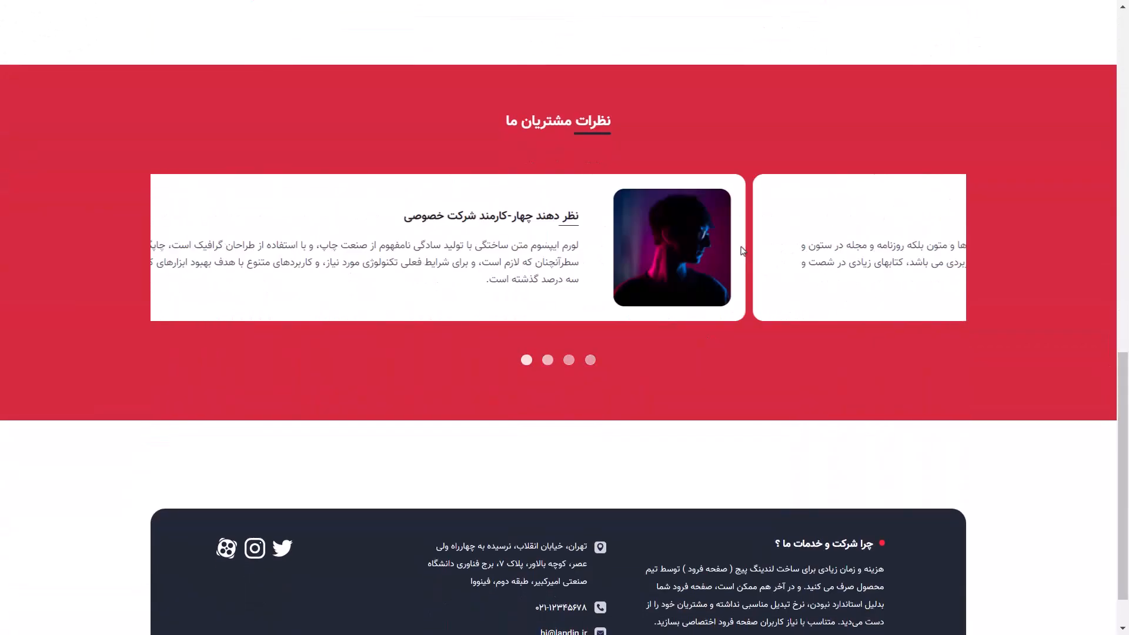
scroll(718, 256, "down", 1)
scroll(647, 404, "up", 15)
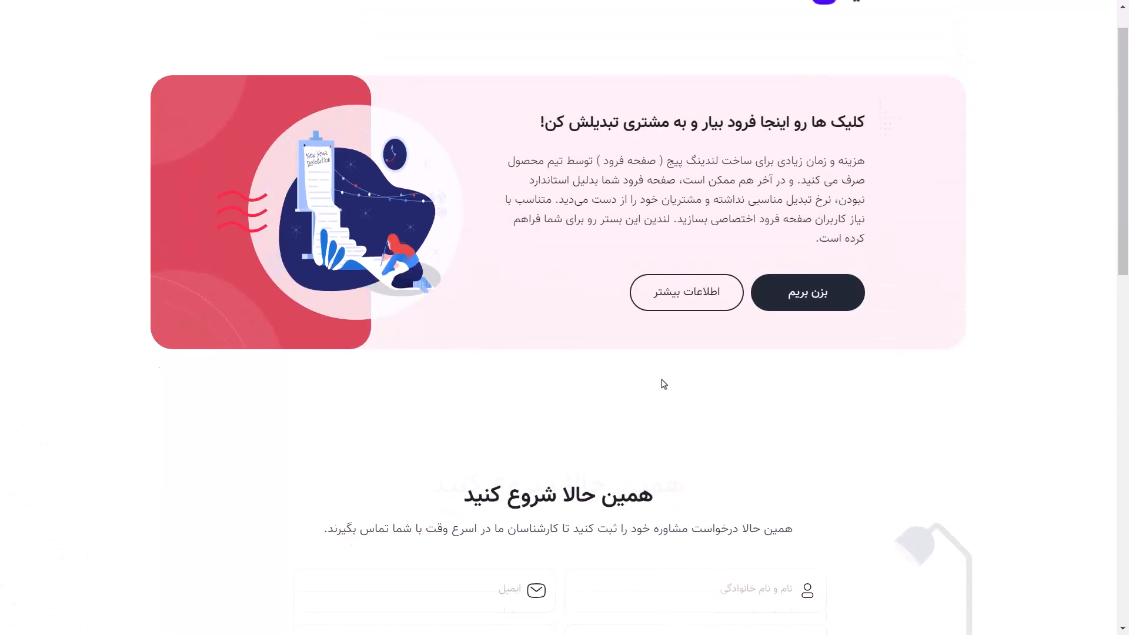
scroll(676, 187, "down", 1)
scroll(676, 187, "down", 9)
scroll(728, 297, "up", 6)
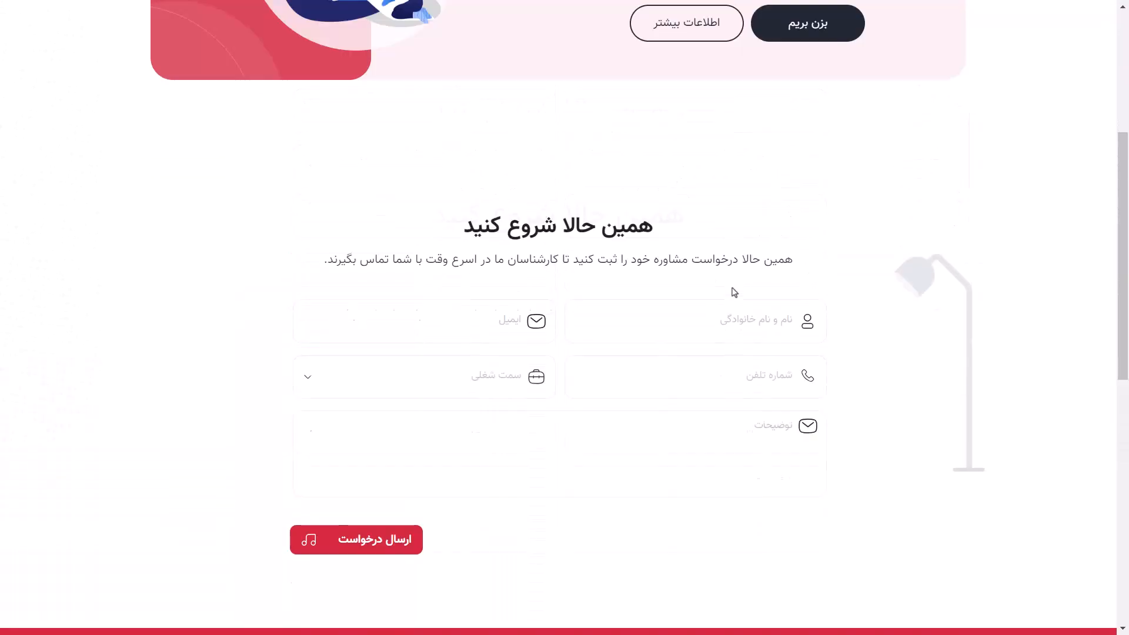
scroll(436, 427, "down", 3)
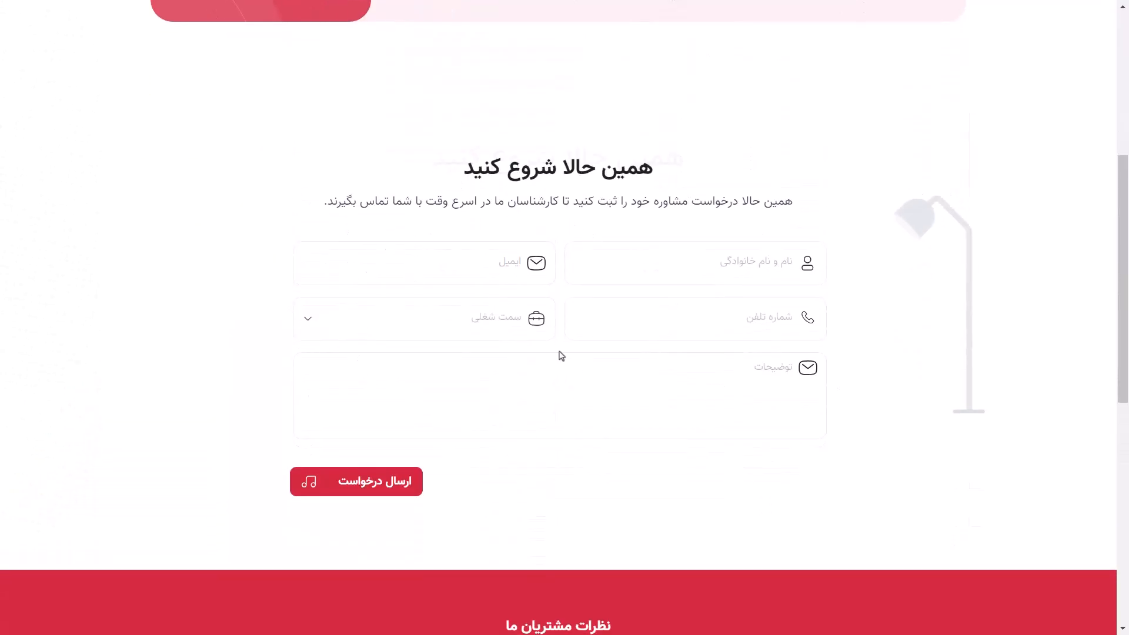
left_click_drag(1125, 310, 1124, 274)
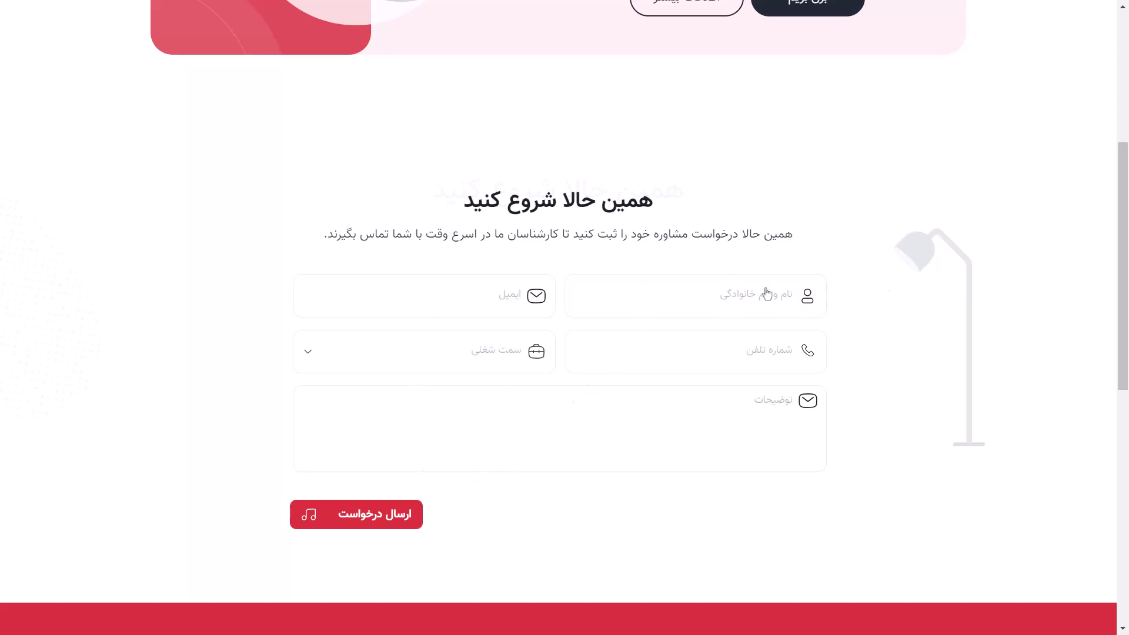
scroll(761, 431, "up", 6)
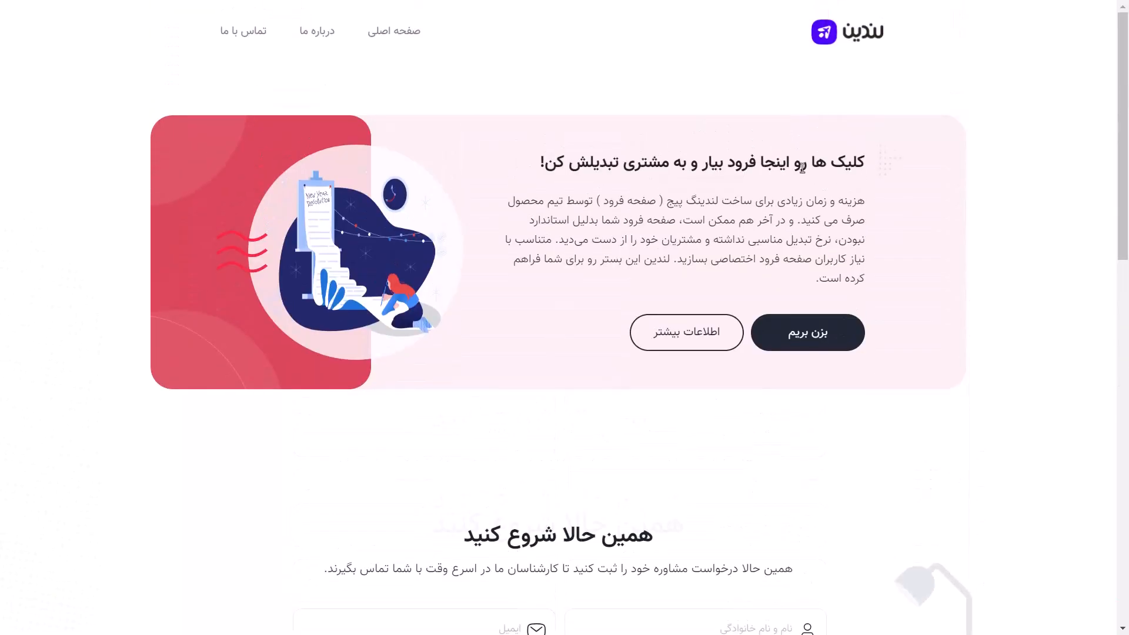
scroll(517, 403, "down", 8)
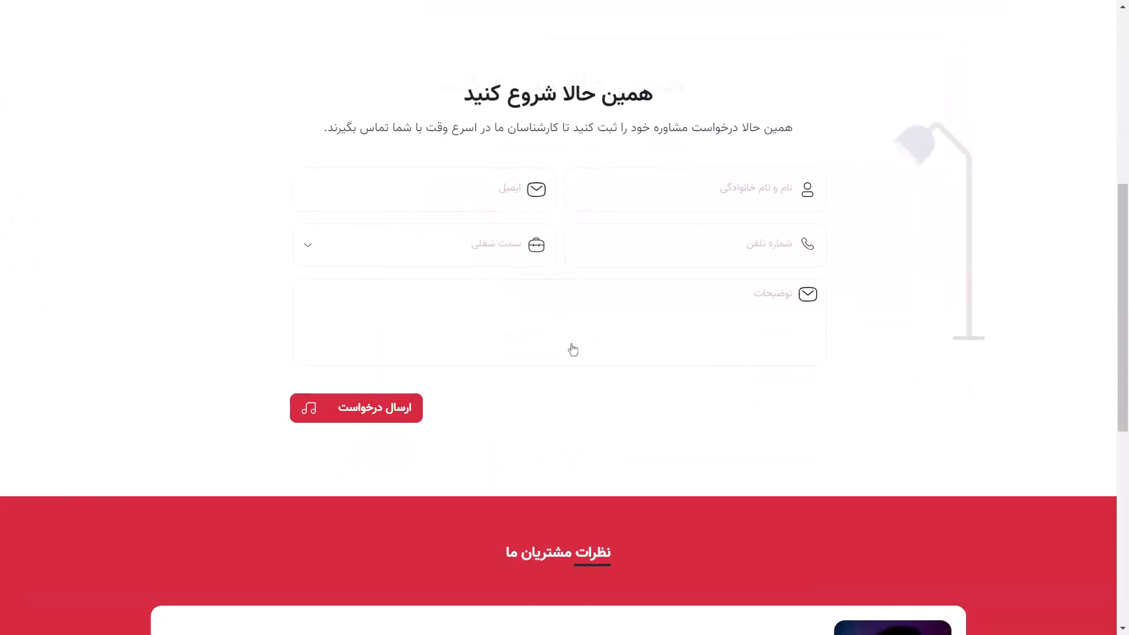
scroll(620, 267, "up", 5)
scroll(624, 271, "up", 3)
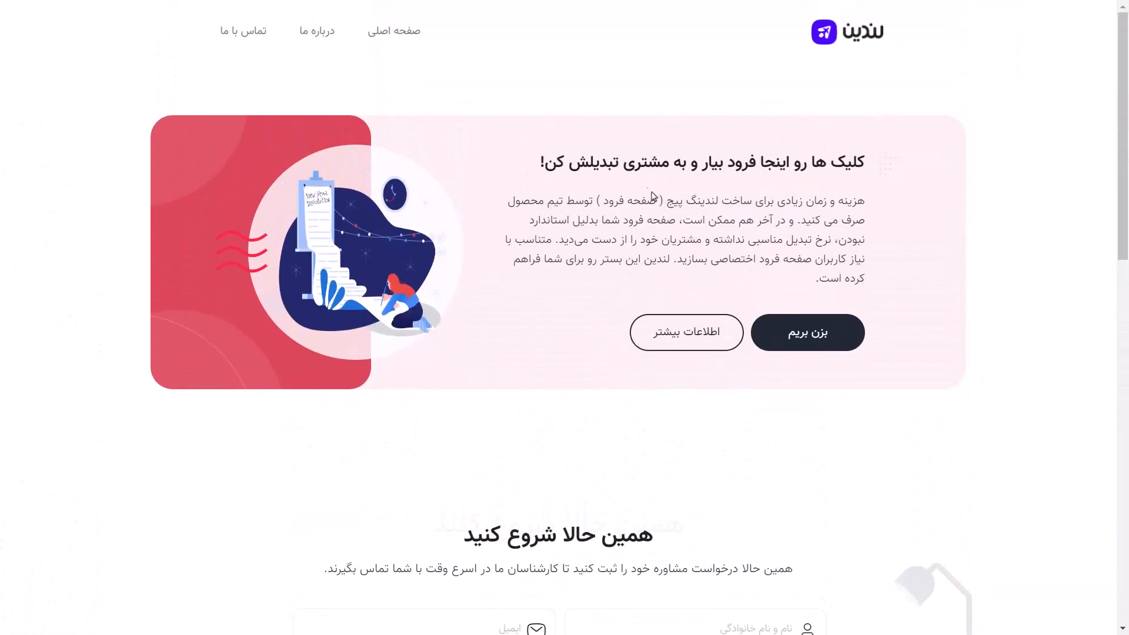
scroll(649, 192, "down", 16)
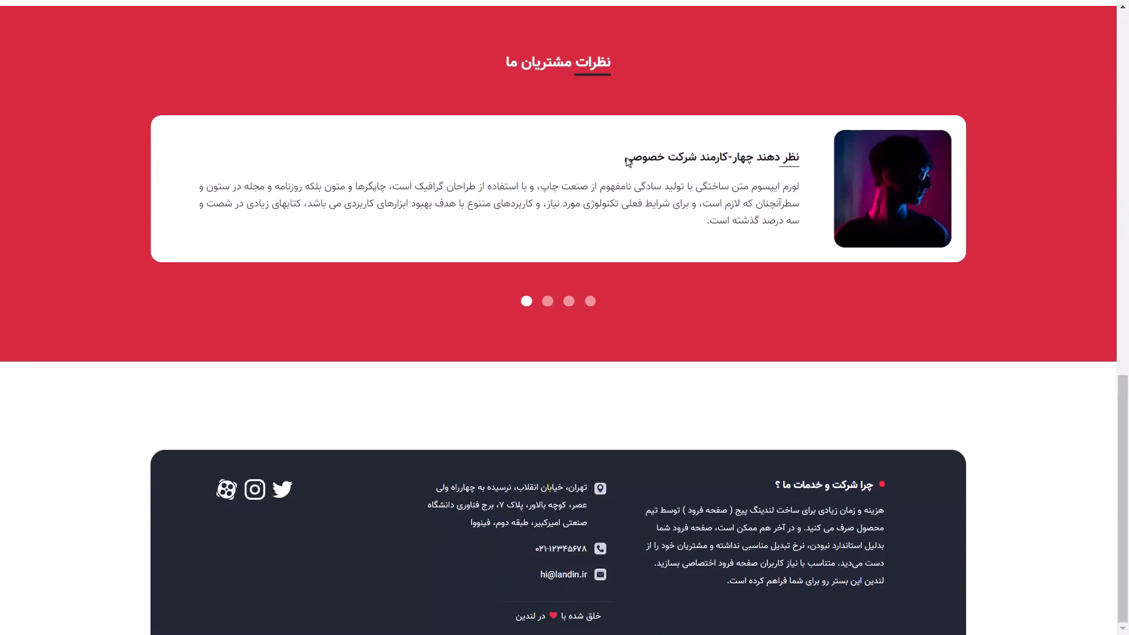
scroll(652, 509, "up", 18)
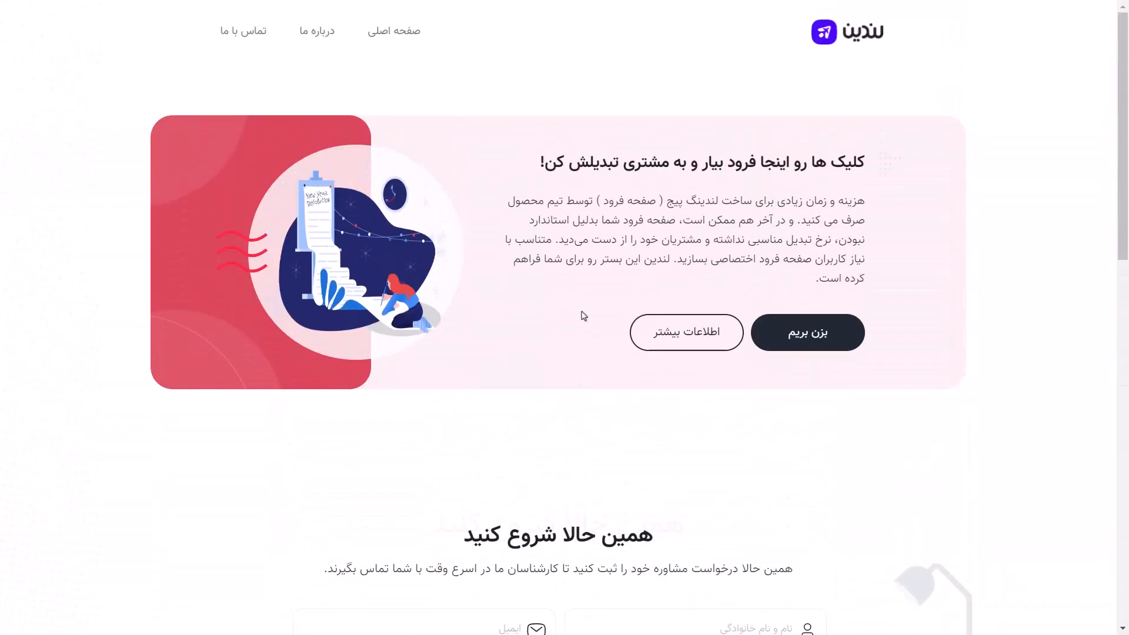